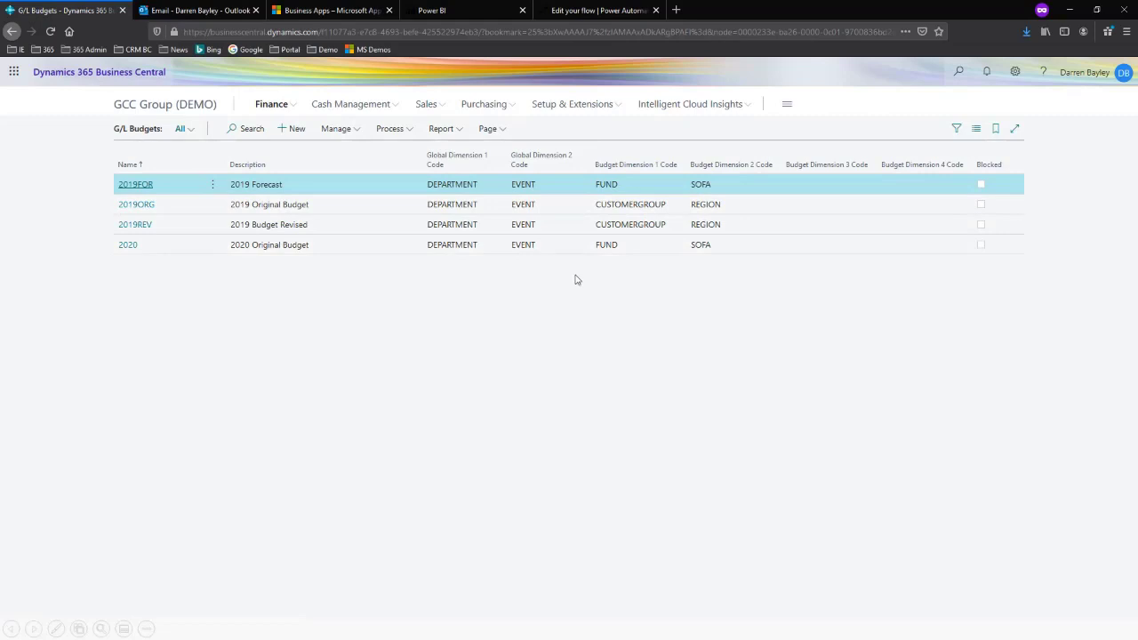
Open the 2019FOR budget in the expanded page view and review its monthly budget matrix
{"action": "left_click", "coordinate": [133, 185]}
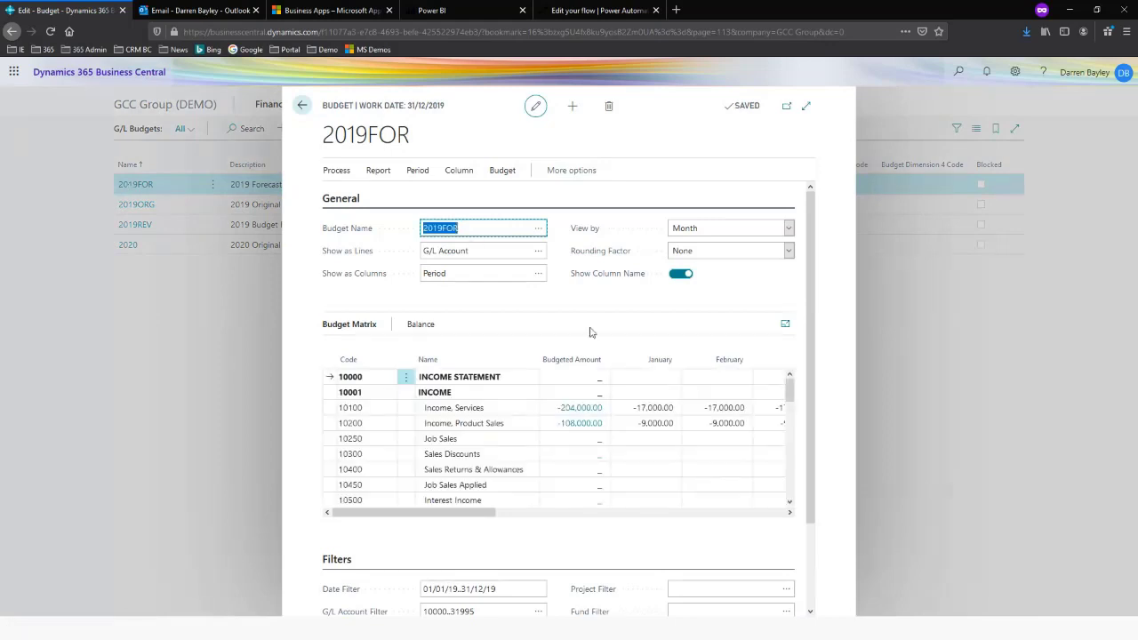
{"action": "left_click", "coordinate": [806, 106]}
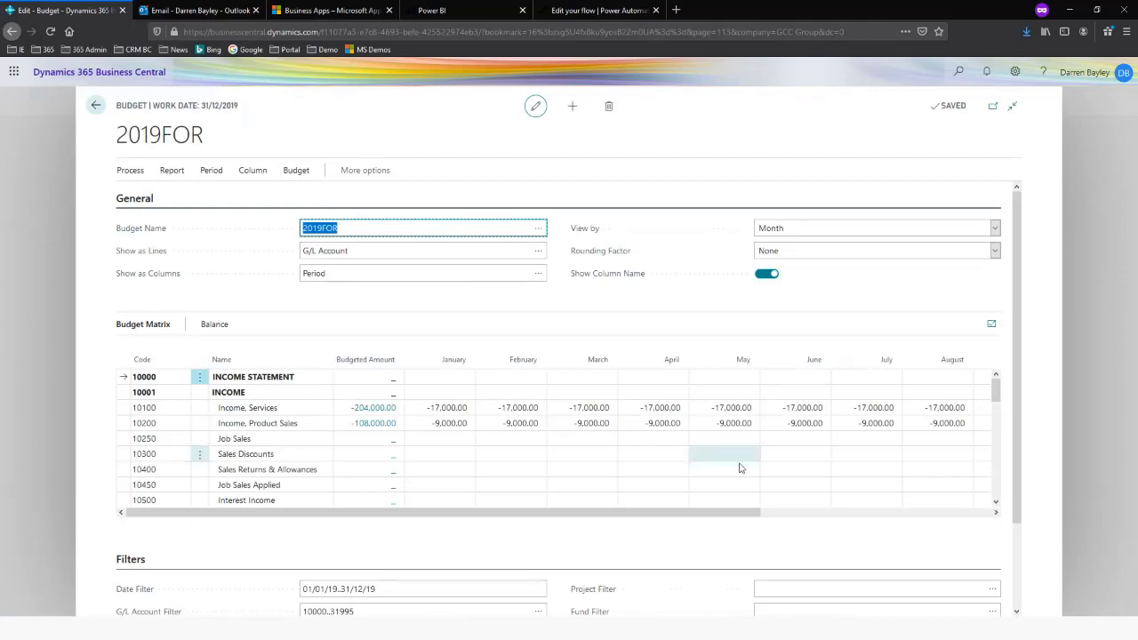
{"action": "scroll", "coordinate": [729, 462], "scroll_direction": "down", "scroll_amount": 3}
{"action": "scroll", "coordinate": [649, 456], "scroll_direction": "up", "scroll_amount": 3}
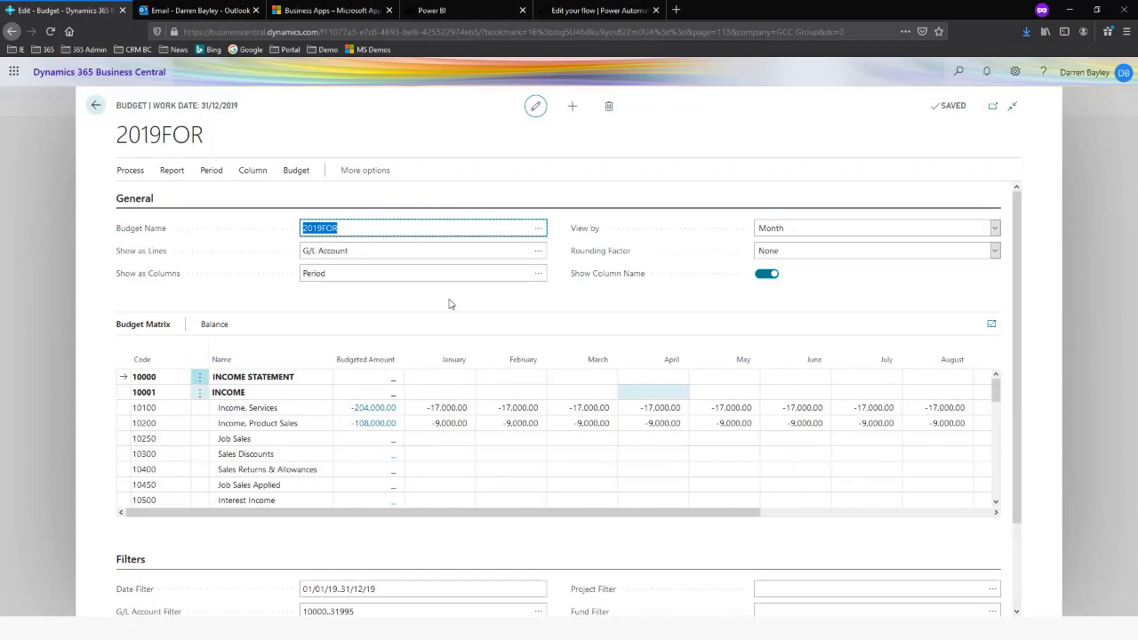
Export the 2019FOR budget to Excel using the last used options, and open the workbook full screen with editing enabled
{"action": "left_click", "coordinate": [296, 170]}
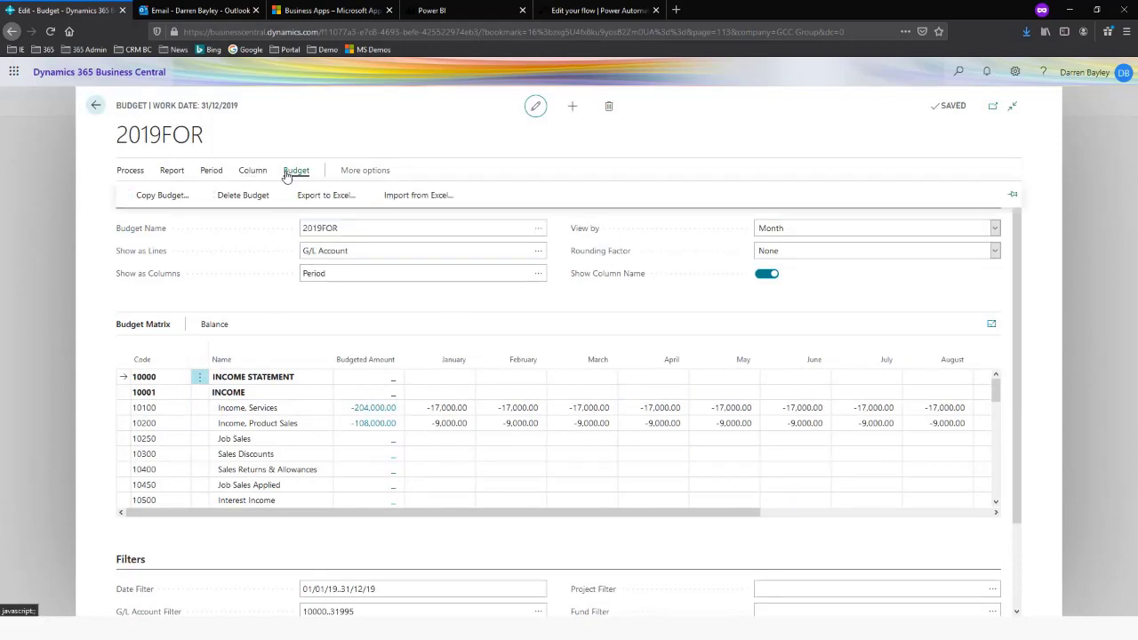
{"action": "left_click", "coordinate": [317, 195]}
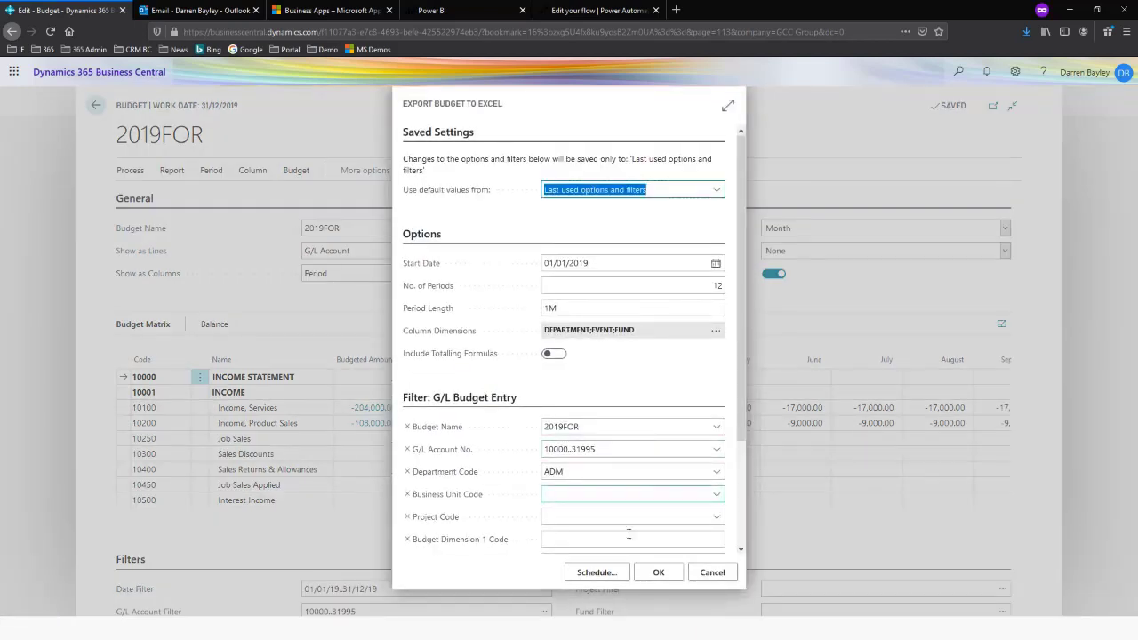
{"action": "left_click", "coordinate": [667, 576]}
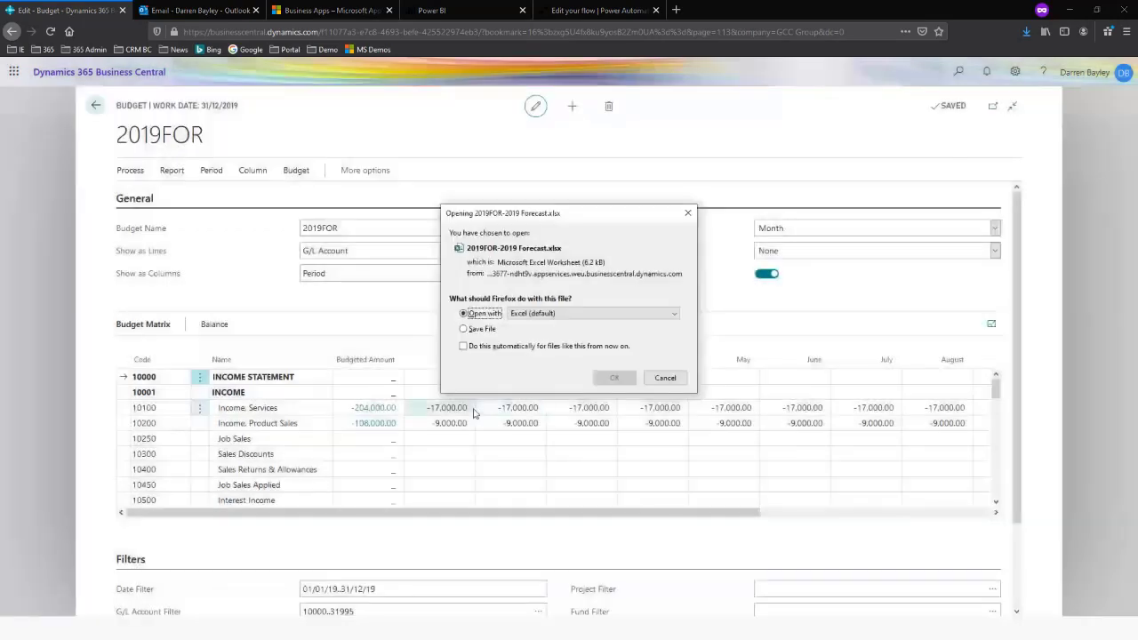
{"action": "left_click", "coordinate": [614, 377]}
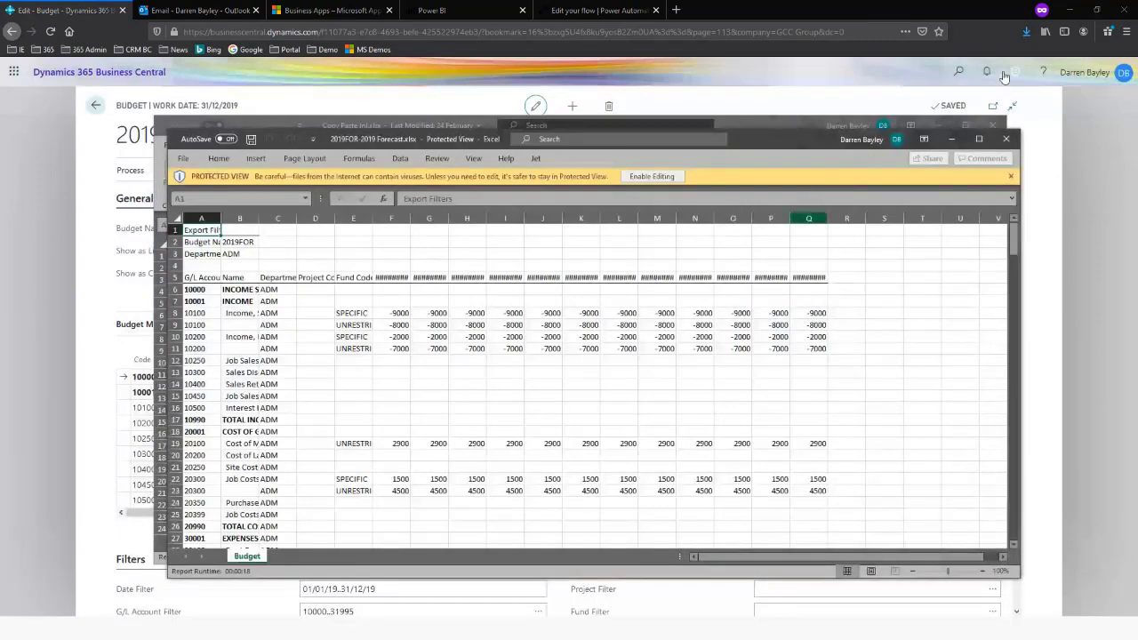
{"action": "left_click", "coordinate": [979, 139]}
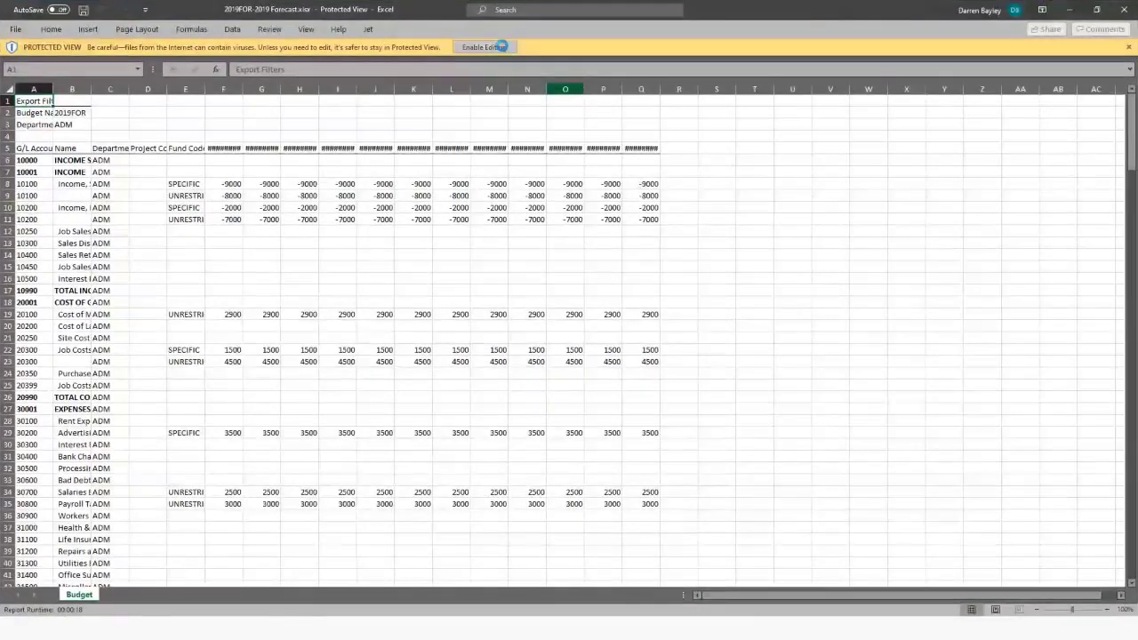
{"action": "left_click", "coordinate": [500, 46]}
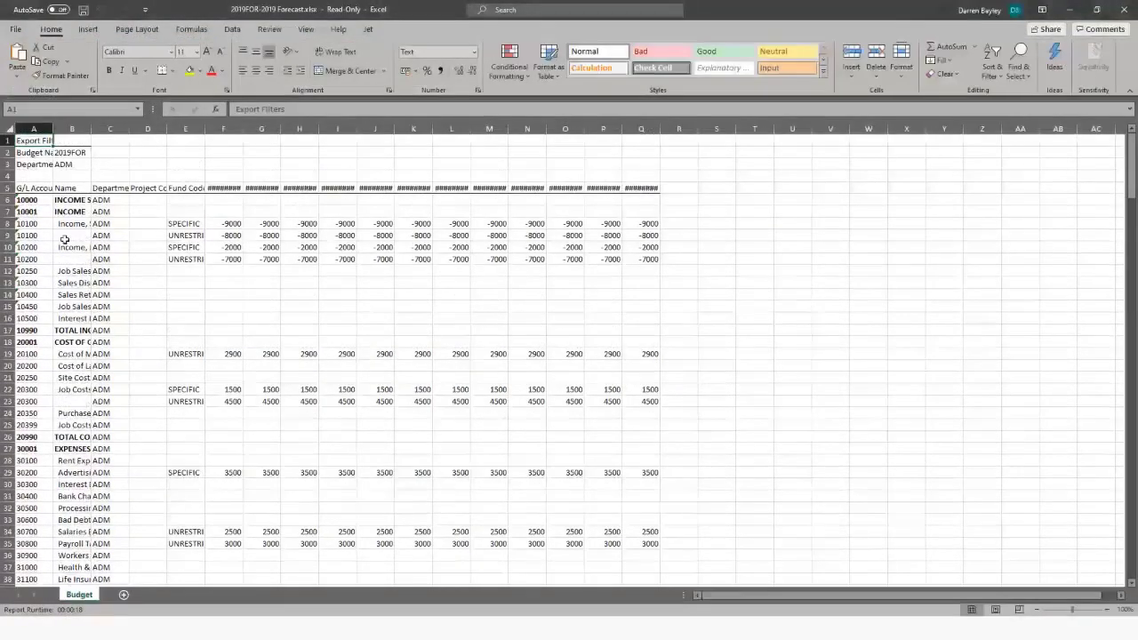
Inspect the department and fund code cells in rows 8 and 9, and autofit the Name and Fund Code columns
{"action": "left_click", "coordinate": [75, 234]}
{"action": "left_click", "coordinate": [106, 235]}
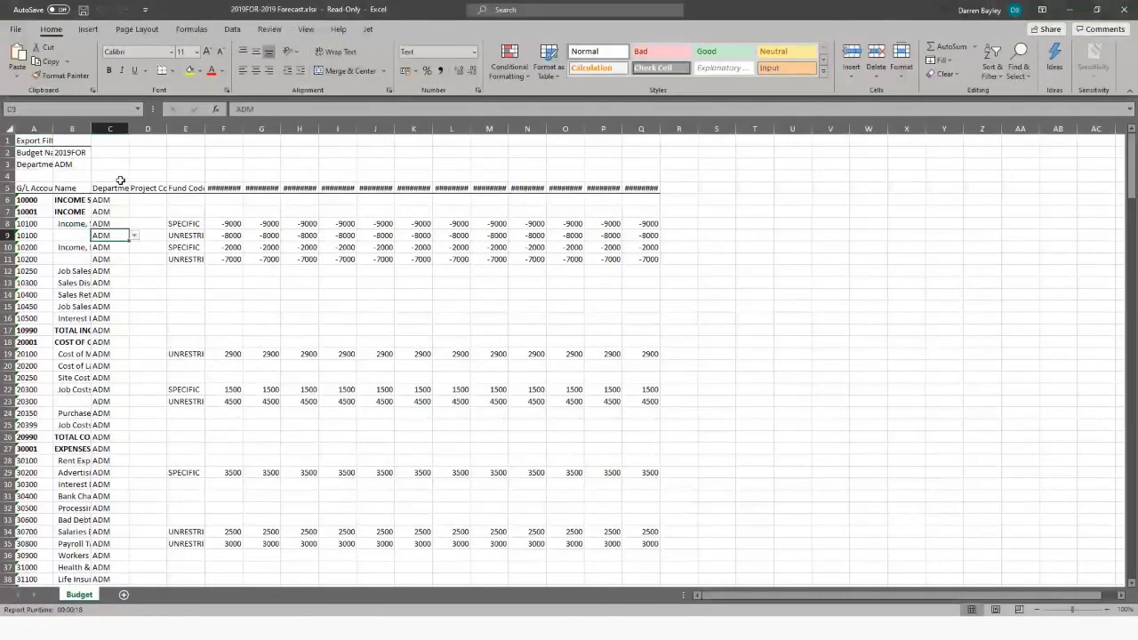
{"action": "left_click", "coordinate": [187, 237]}
{"action": "left_click", "coordinate": [187, 223]}
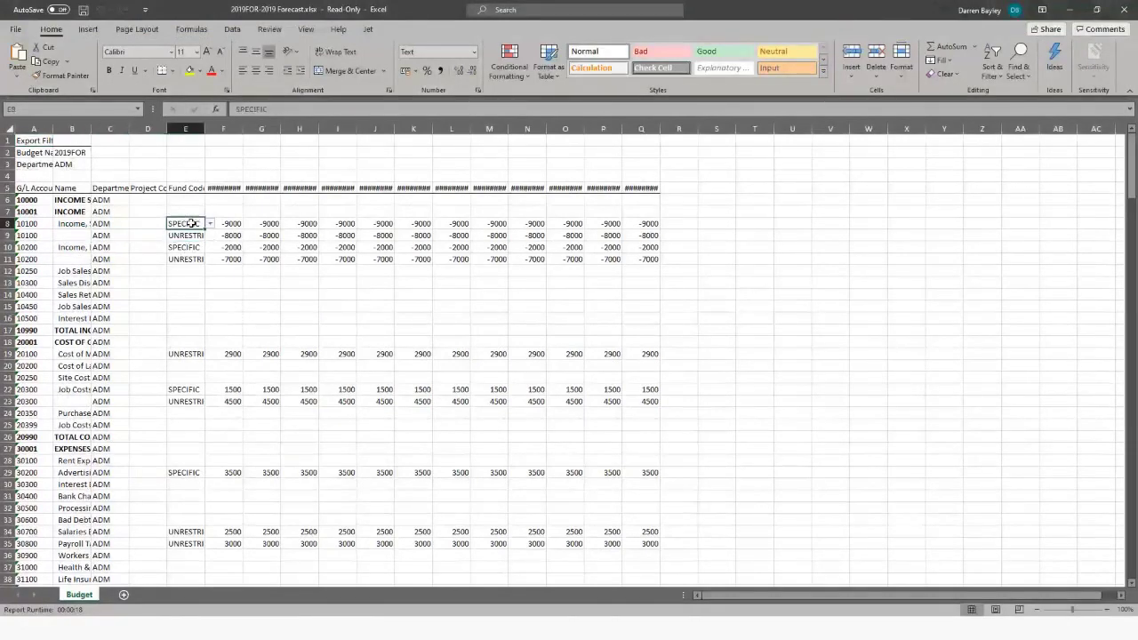
{"action": "double_click", "coordinate": [90, 128]}
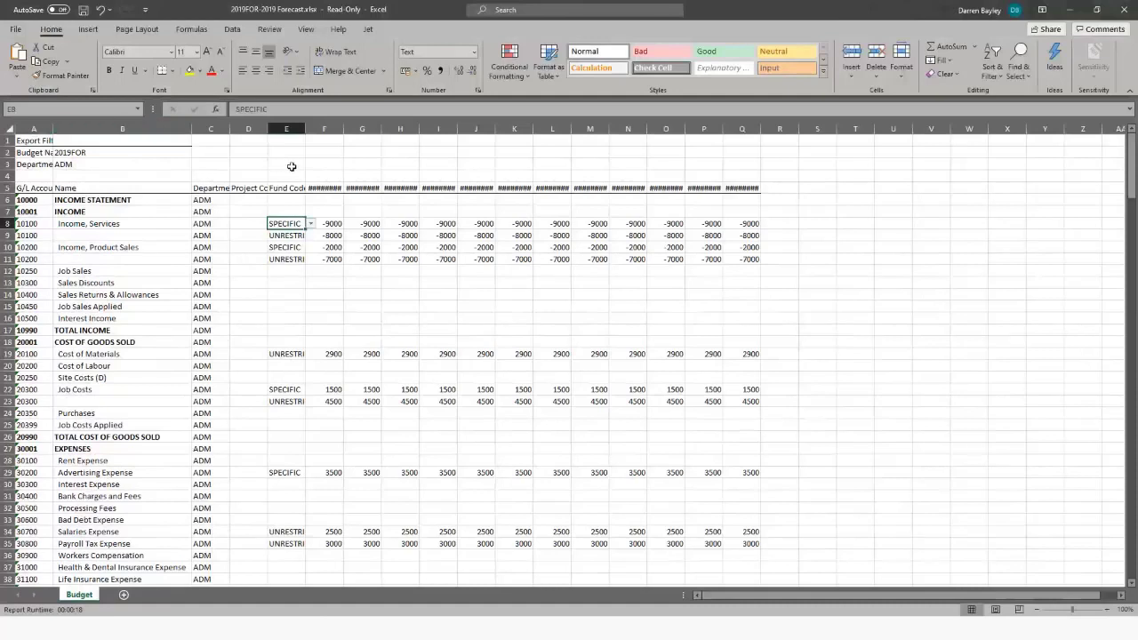
{"action": "left_click", "coordinate": [304, 129]}
{"action": "double_click", "coordinate": [304, 129]}
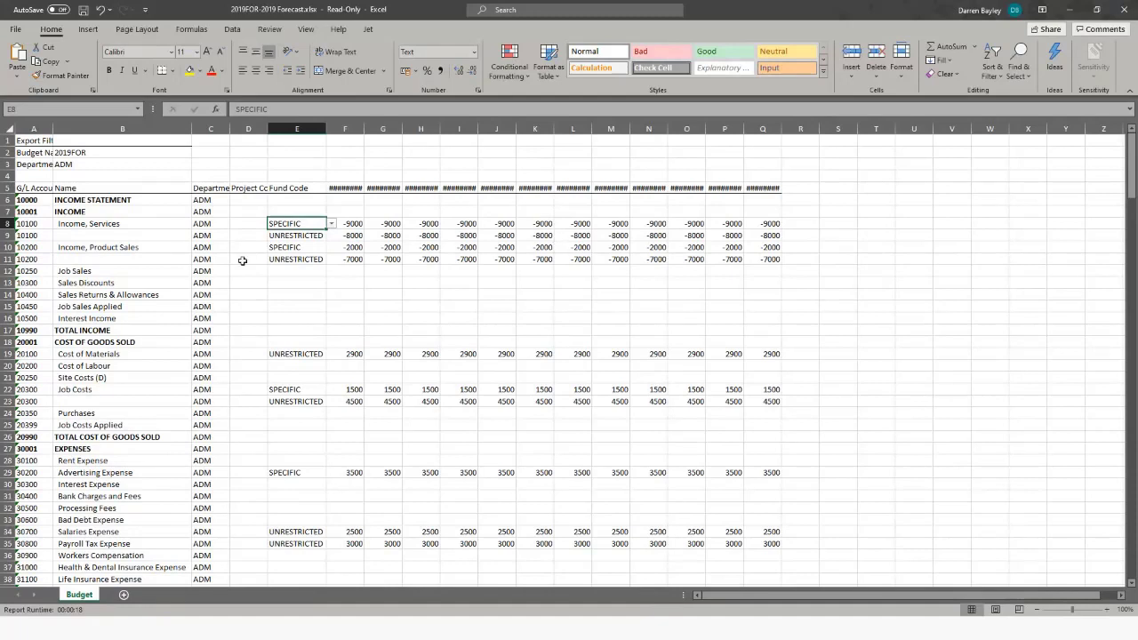
Select the department to fund code cells C9:E9, and close the exported workbook to return to the 2019FOR budget
{"action": "left_click_drag", "start_coordinate": [206, 235], "coordinate": [294, 236]}
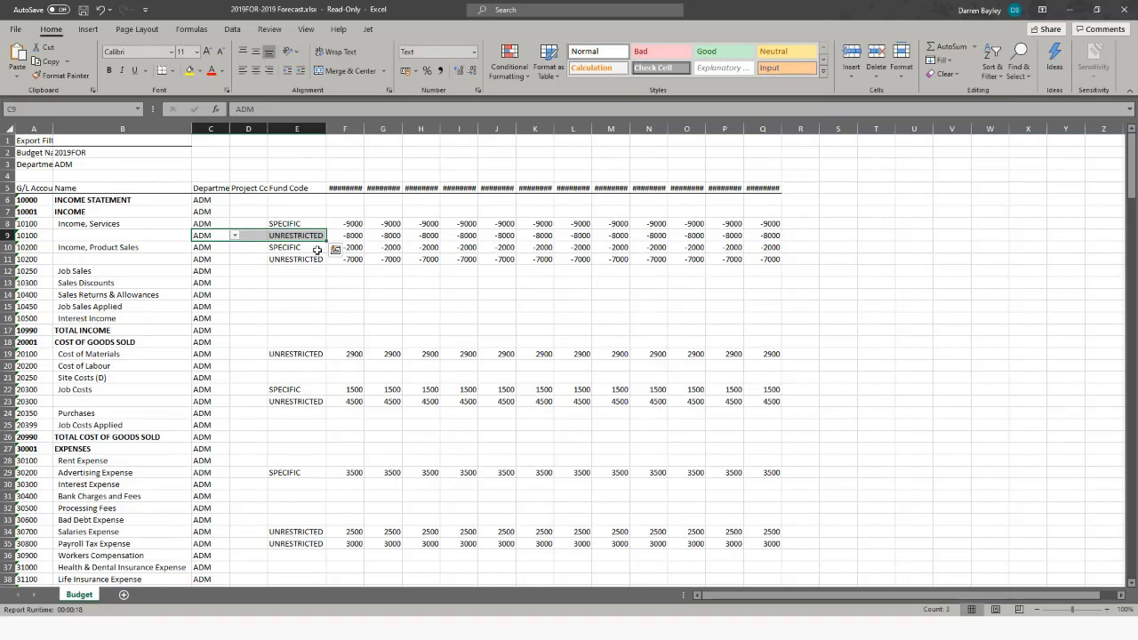
{"action": "left_click", "coordinate": [1124, 9]}
{"action": "left_click", "coordinate": [569, 329]}
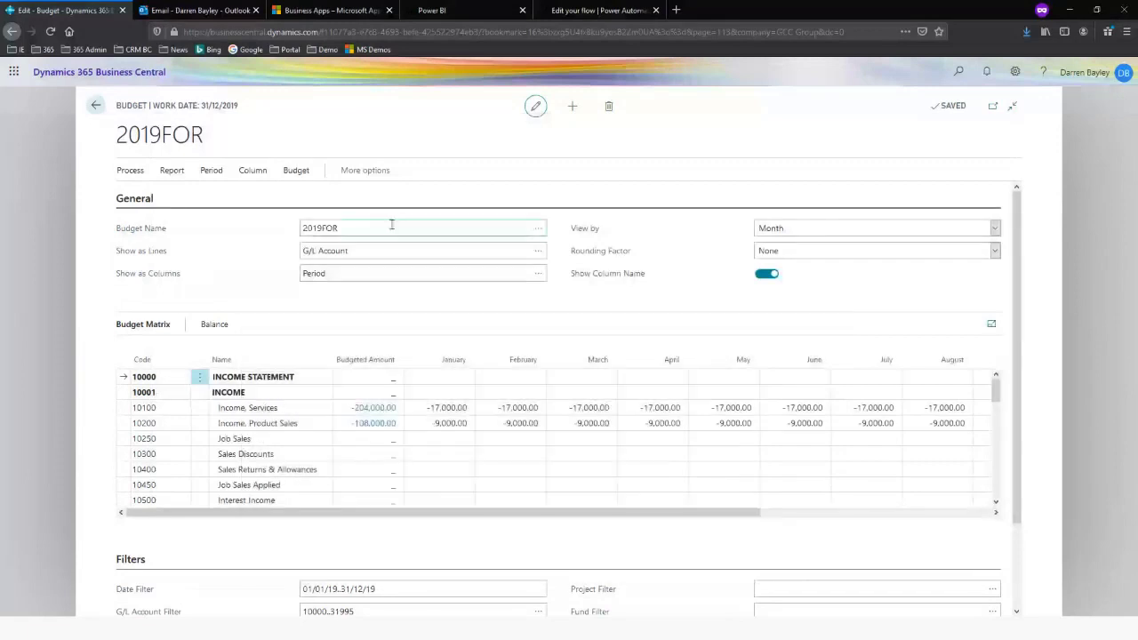
Review the Copy Budget options for copying 2019FOR to 2020, including adjustment factor and date change formula, and return to the budget list without copying
{"action": "left_click", "coordinate": [296, 169]}
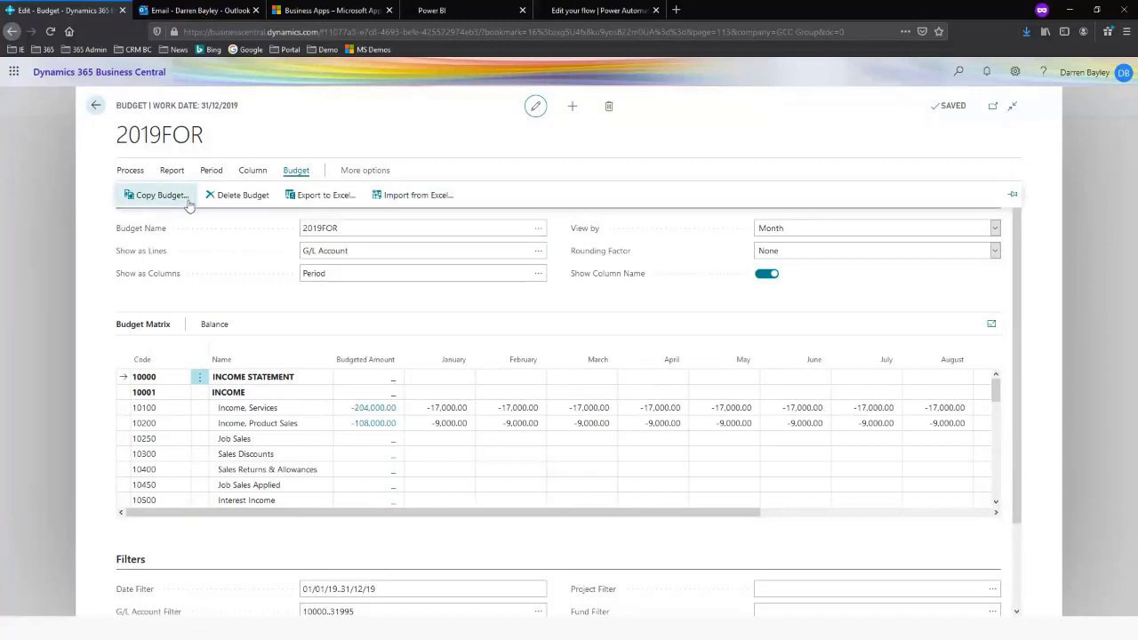
{"action": "left_click", "coordinate": [151, 196]}
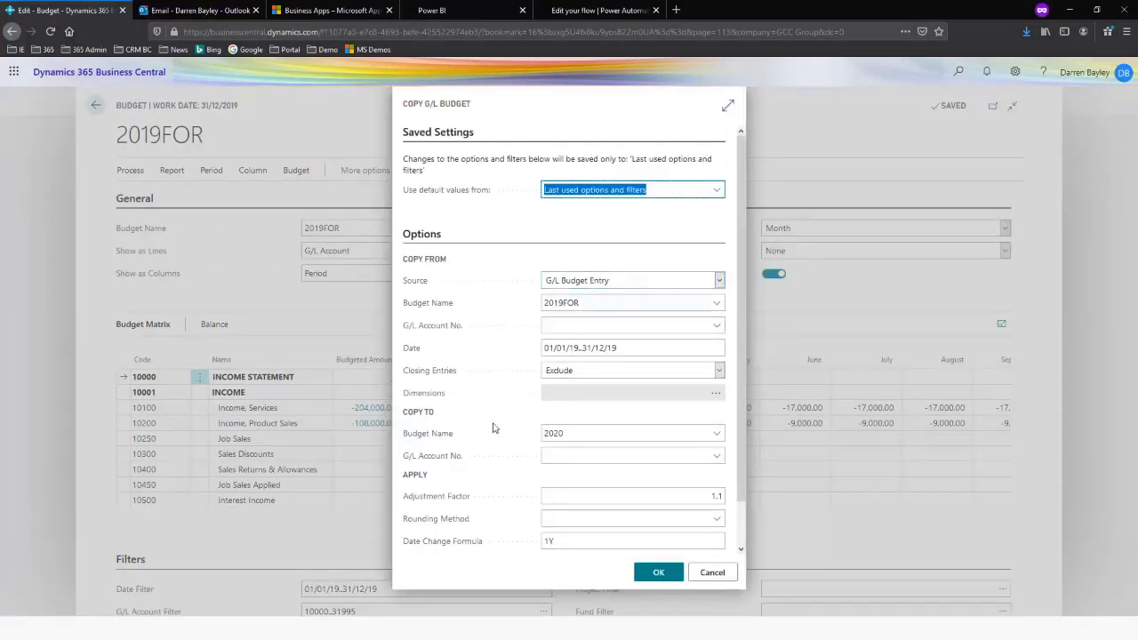
{"action": "scroll", "coordinate": [655, 458], "scroll_direction": "down", "scroll_amount": 1}
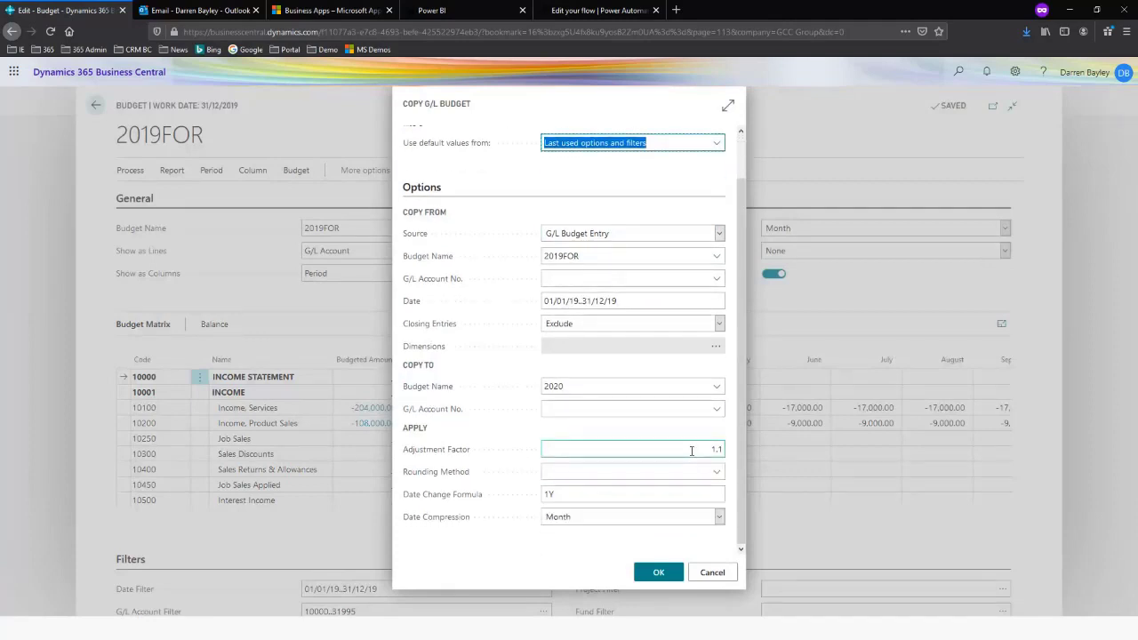
{"action": "left_click", "coordinate": [718, 449]}
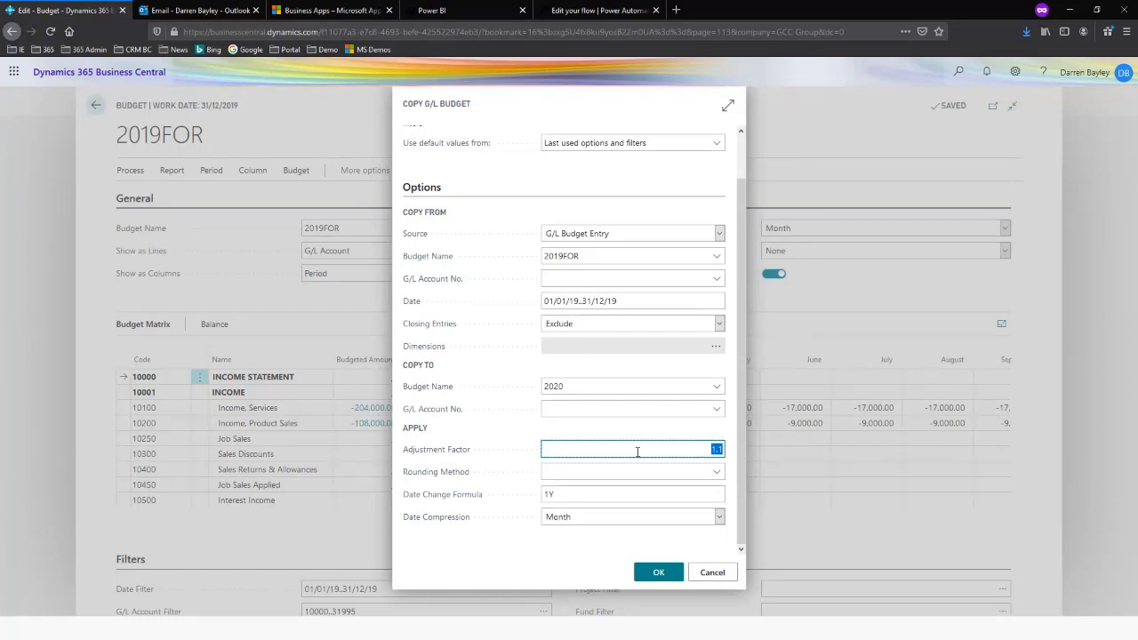
{"action": "left_click", "coordinate": [577, 494]}
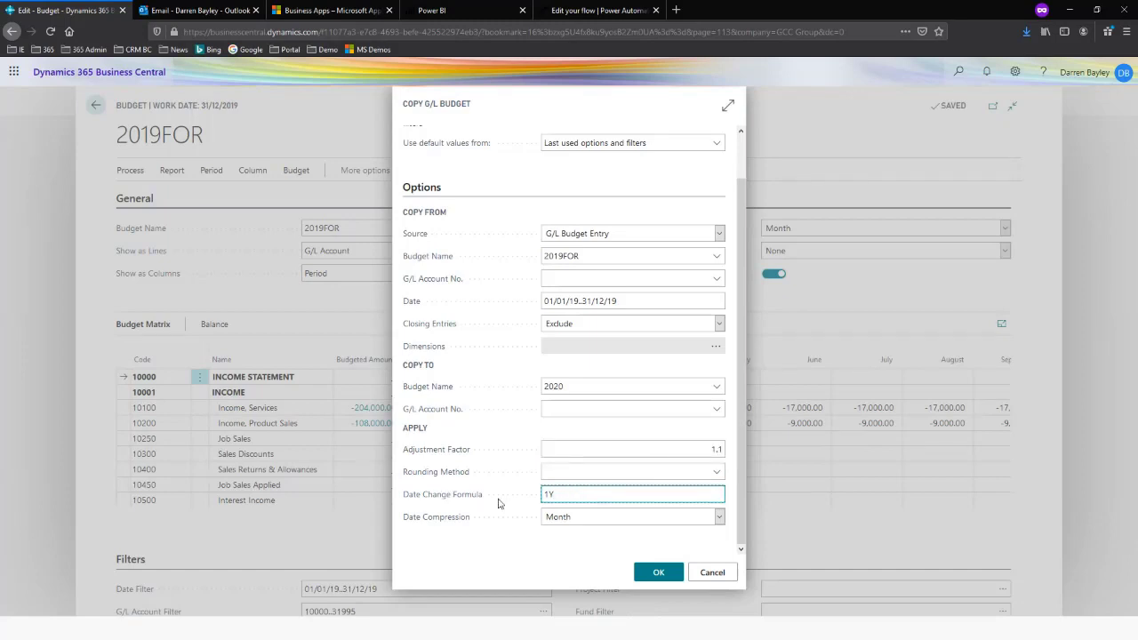
{"action": "scroll", "coordinate": [511, 494], "scroll_direction": "up", "scroll_amount": 1}
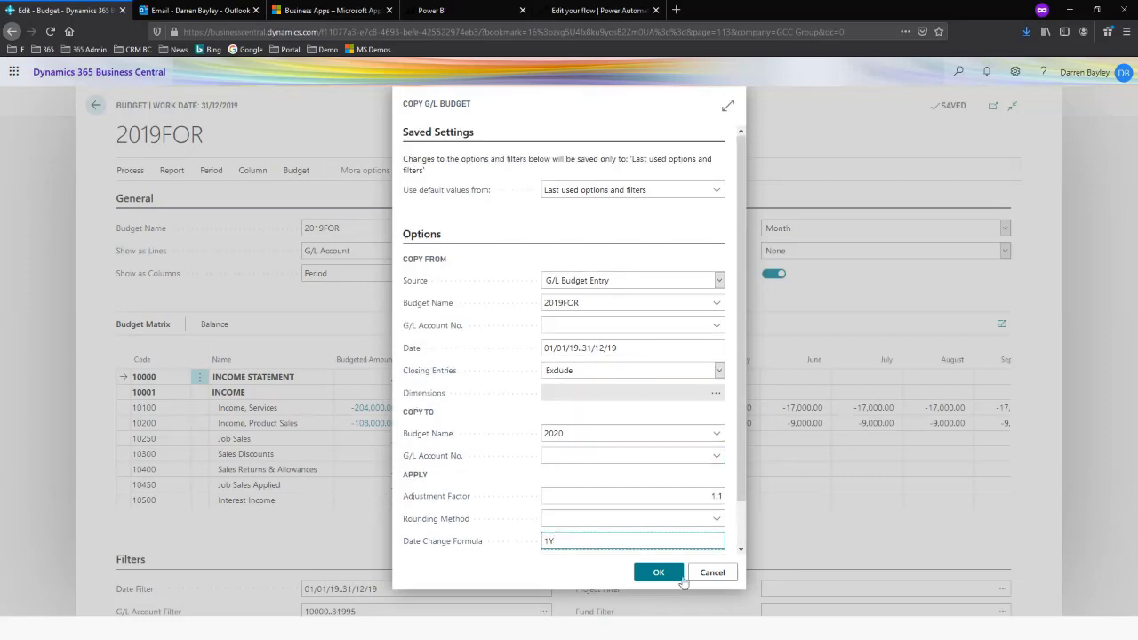
{"action": "left_click", "coordinate": [714, 574]}
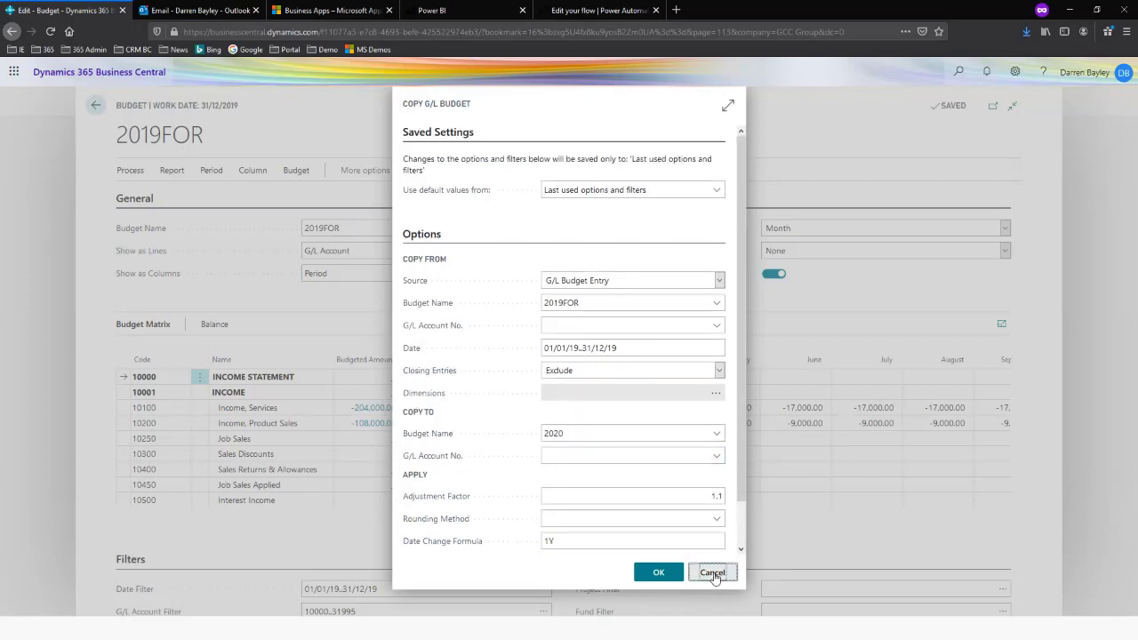
{"action": "key", "text": "Escape"}
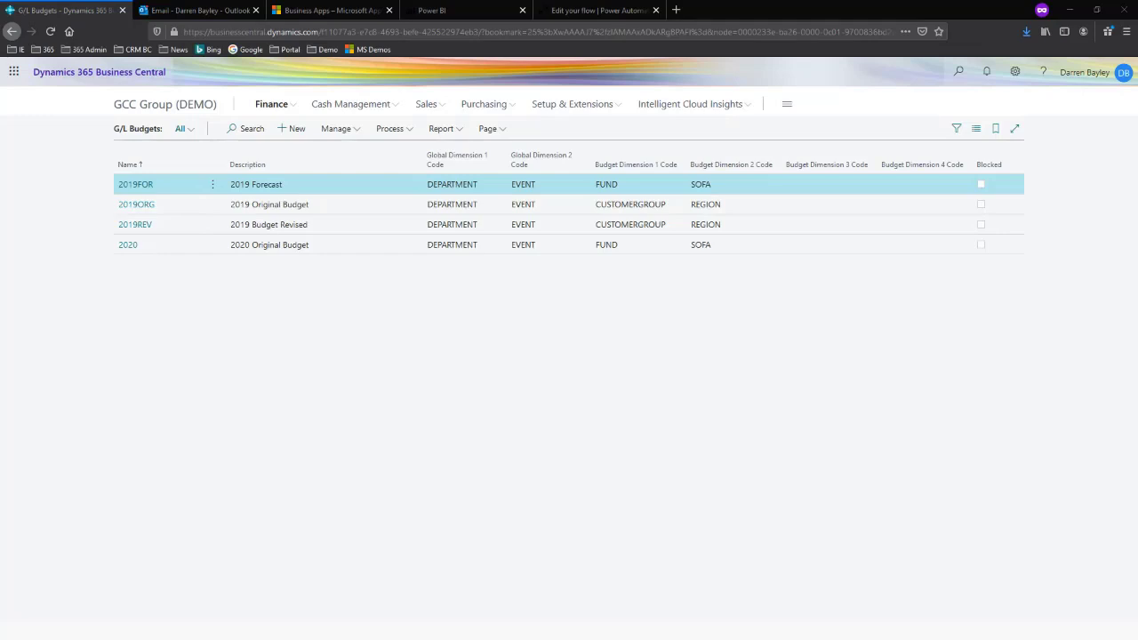
Open the Fixed Assets list and hide its details pane
{"action": "left_click", "coordinate": [283, 107]}
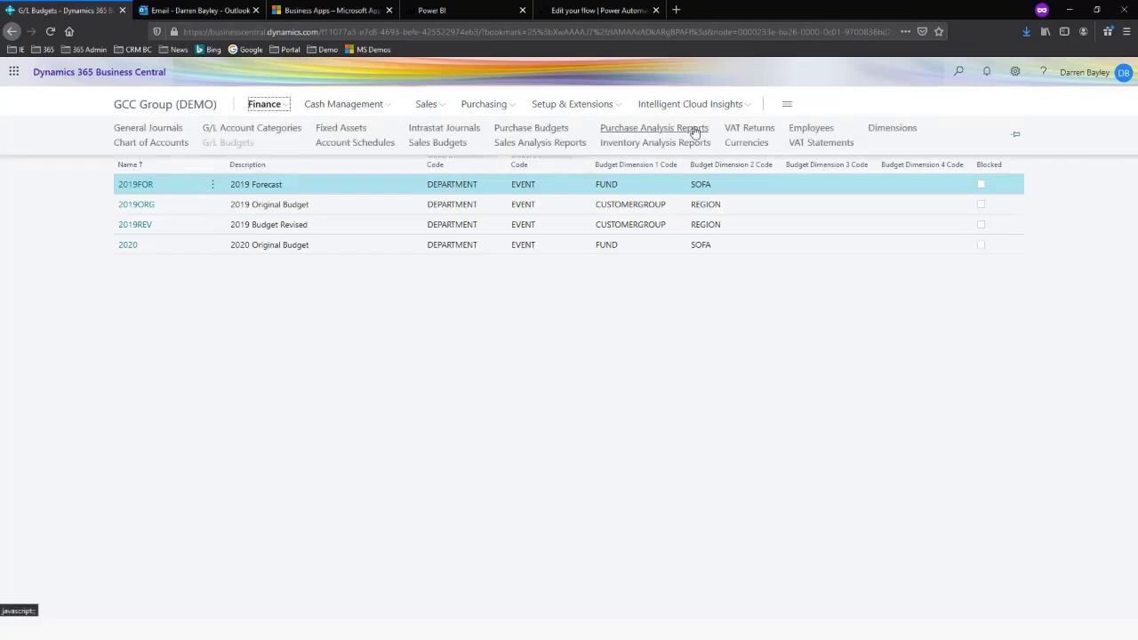
{"action": "left_click", "coordinate": [352, 131]}
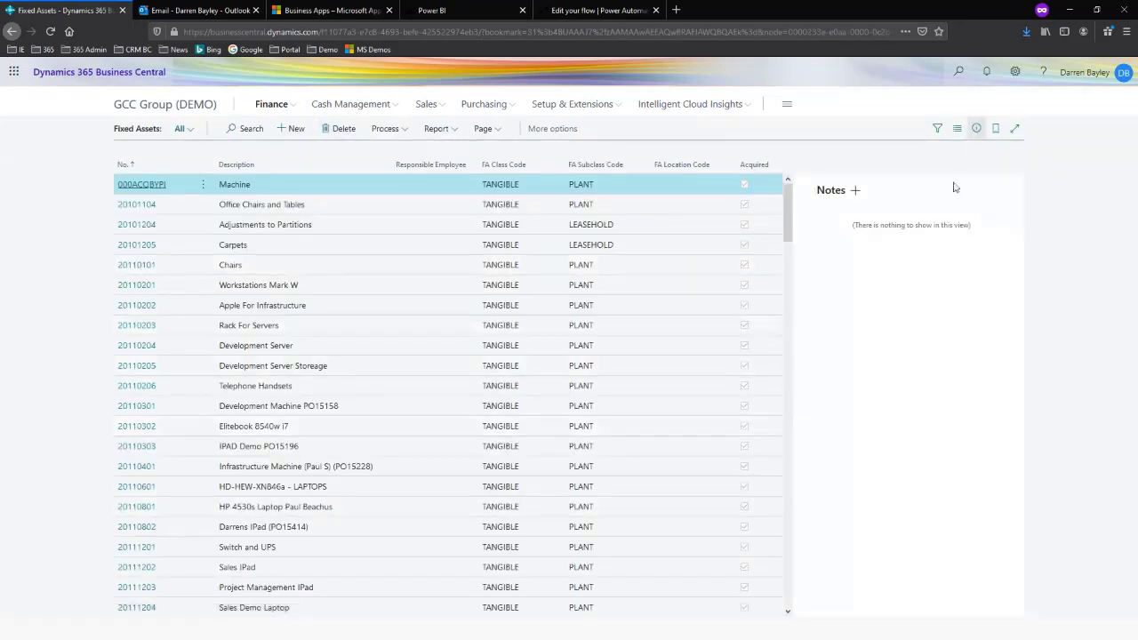
{"action": "left_click", "coordinate": [976, 128]}
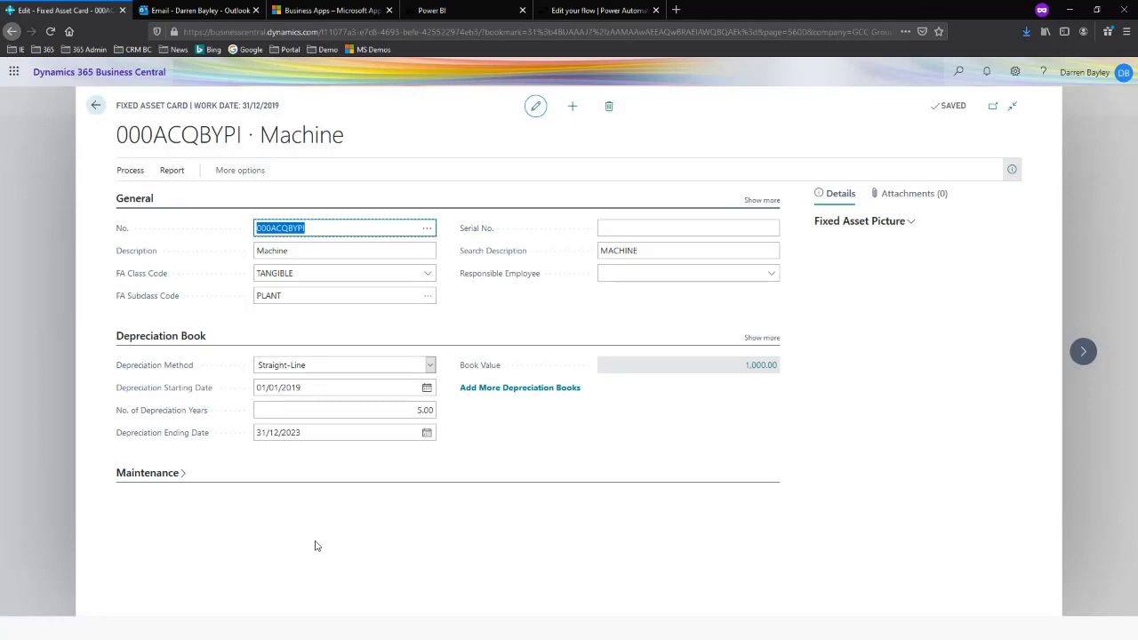
On the Machine fixed asset card, look up the available FA class codes and subclass codes without changing them
{"action": "left_click", "coordinate": [427, 278]}
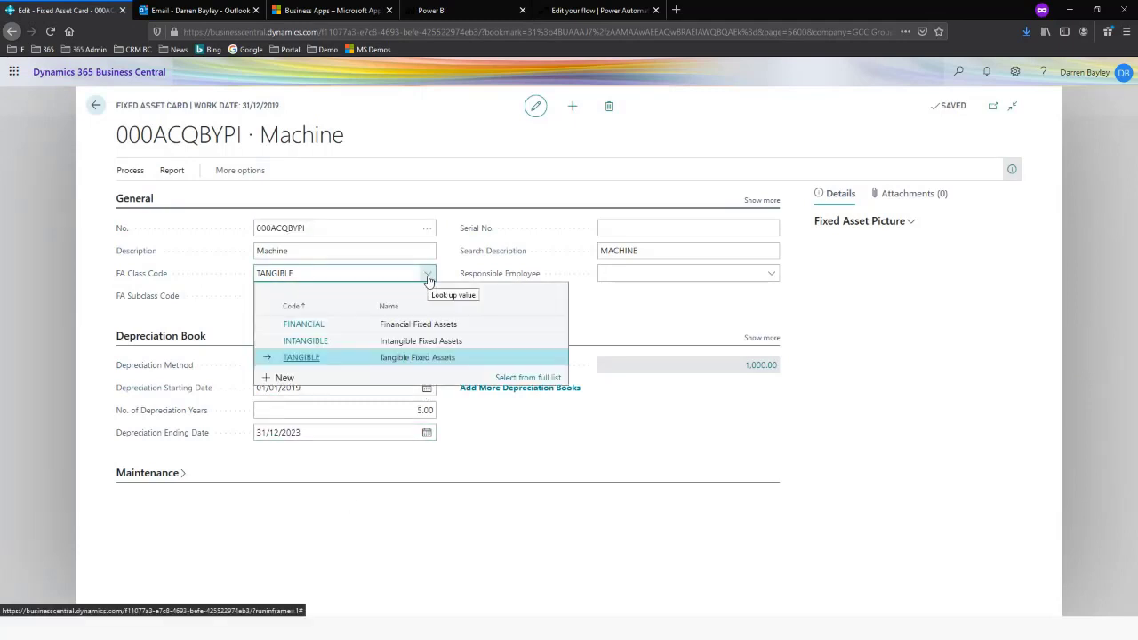
{"action": "left_click", "coordinate": [617, 301]}
{"action": "left_click", "coordinate": [428, 302]}
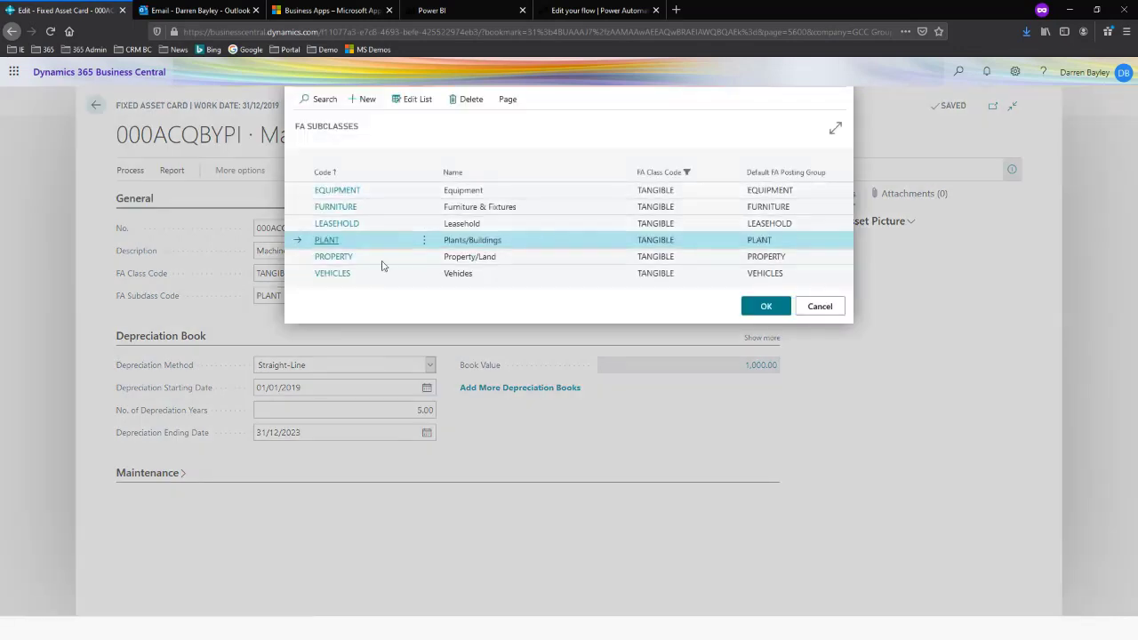
{"action": "left_click", "coordinate": [820, 307]}
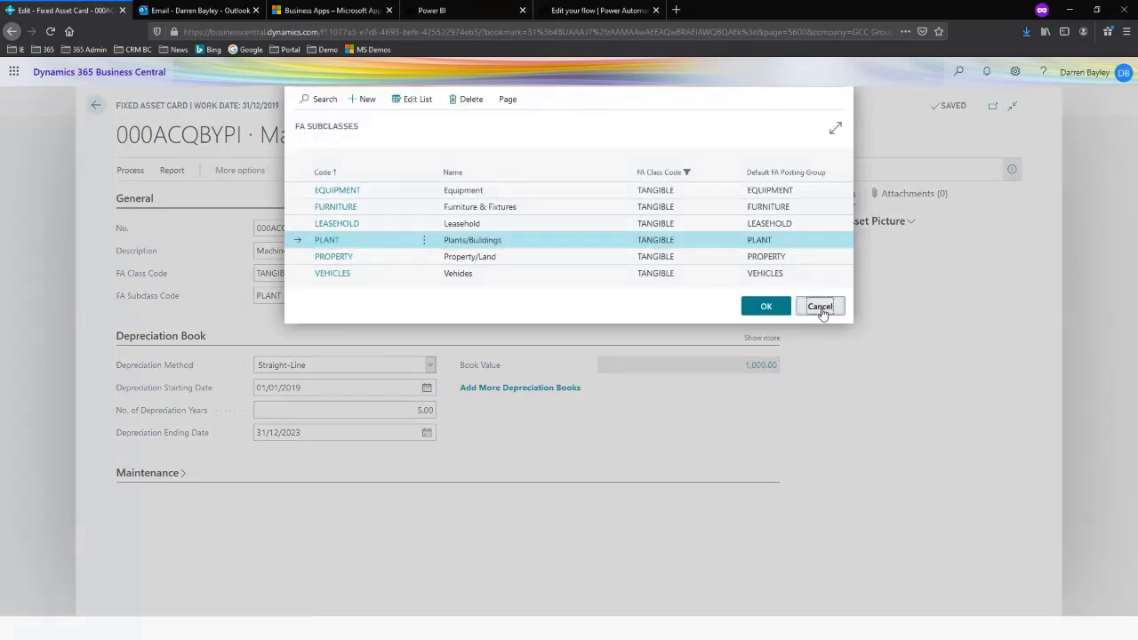
Review the Machine asset's depreciation method options and its Maintenance details, and close the card
{"action": "left_click", "coordinate": [429, 366]}
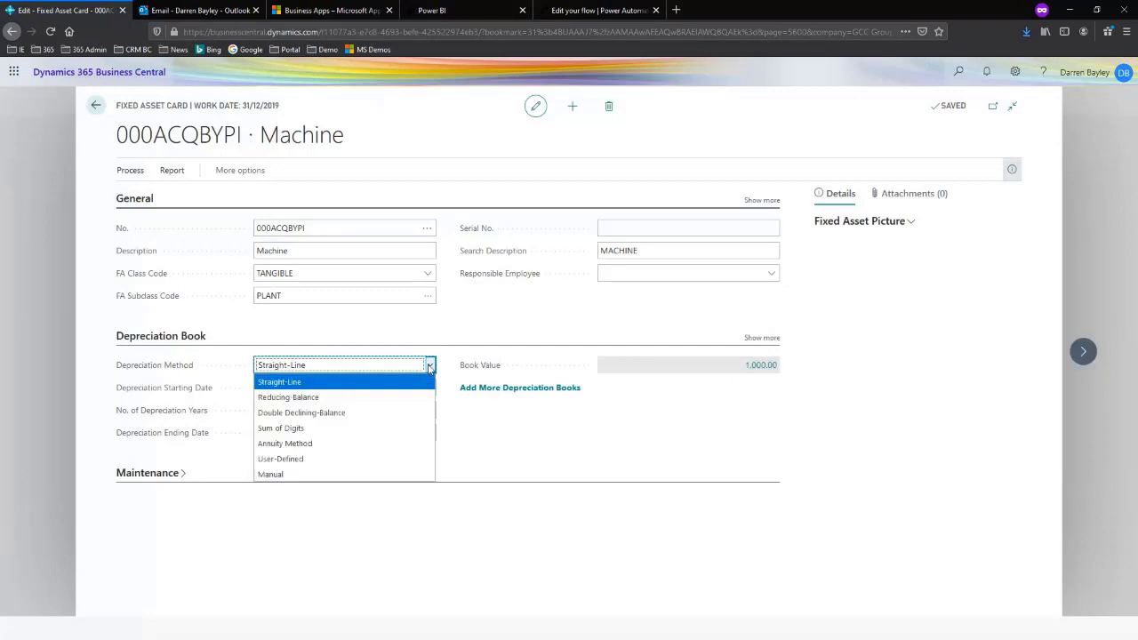
{"action": "left_click", "coordinate": [471, 334]}
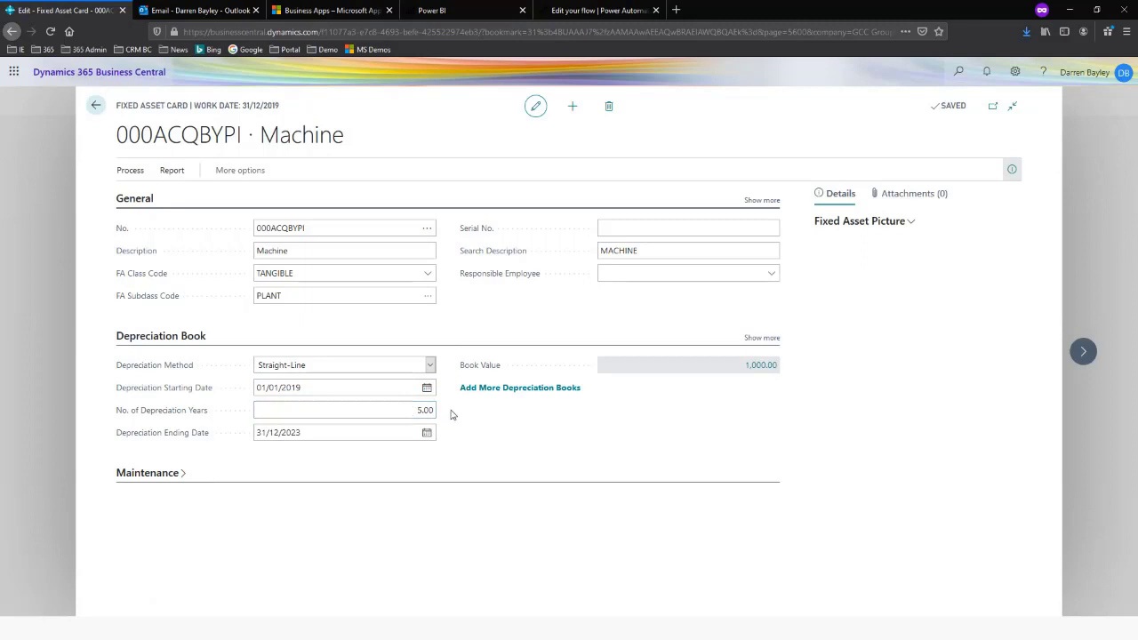
{"action": "left_click", "coordinate": [147, 473]}
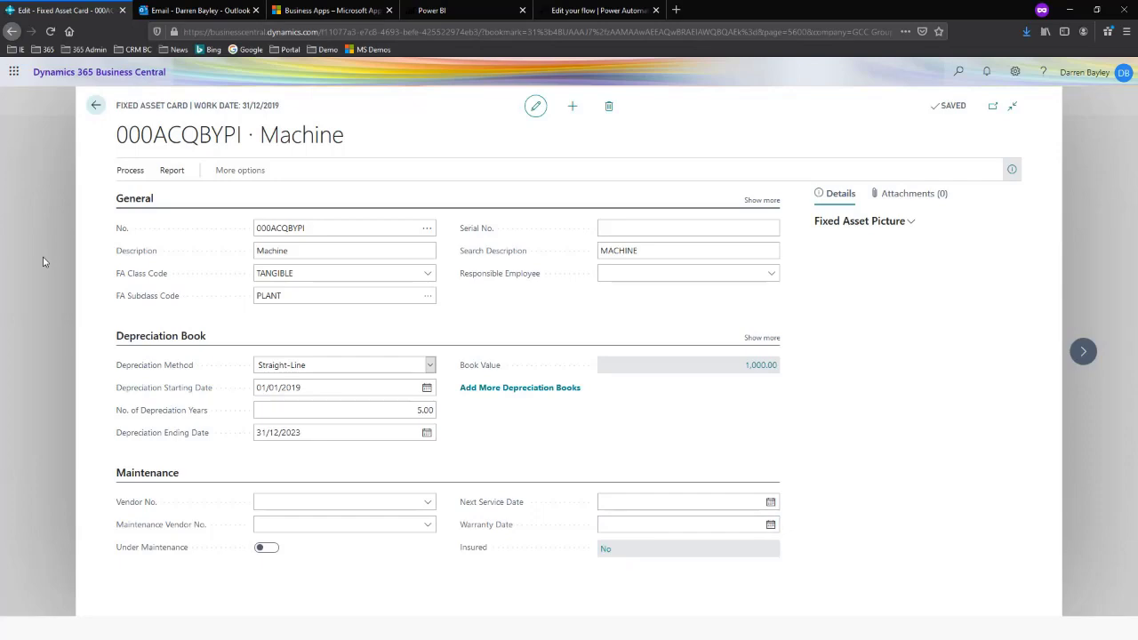
{"action": "key", "text": "Escape"}
Calculate depreciation for the fixed assets in the COMPANY depreciation book with posting date 31/12/2019 and document number 1912DEPRECIATION
{"action": "left_click", "coordinate": [398, 136]}
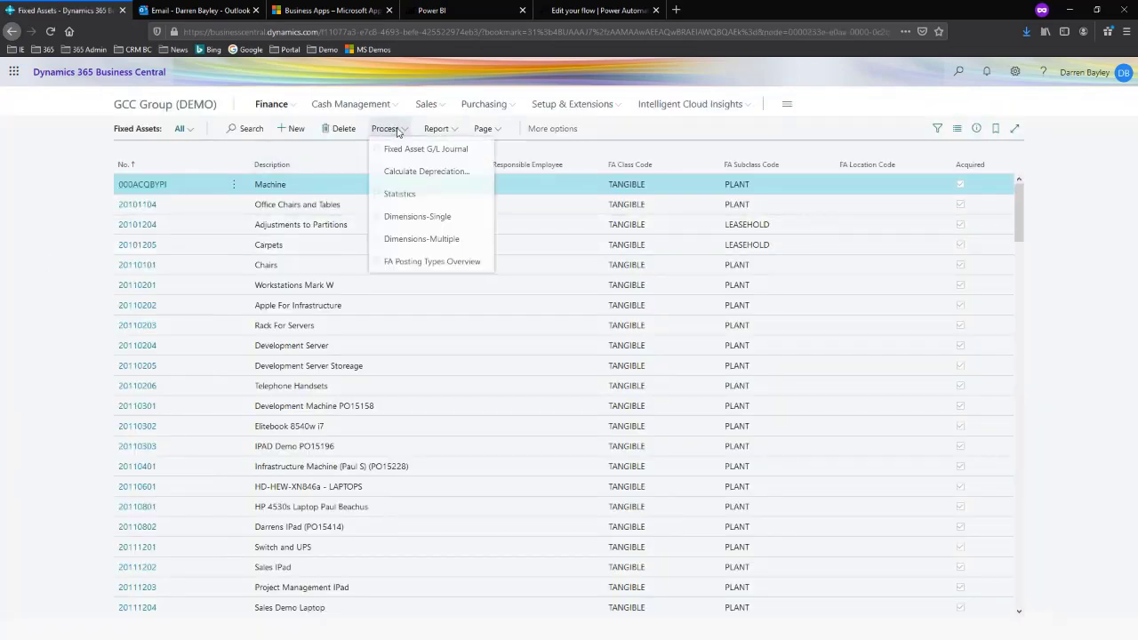
{"action": "left_click", "coordinate": [427, 174]}
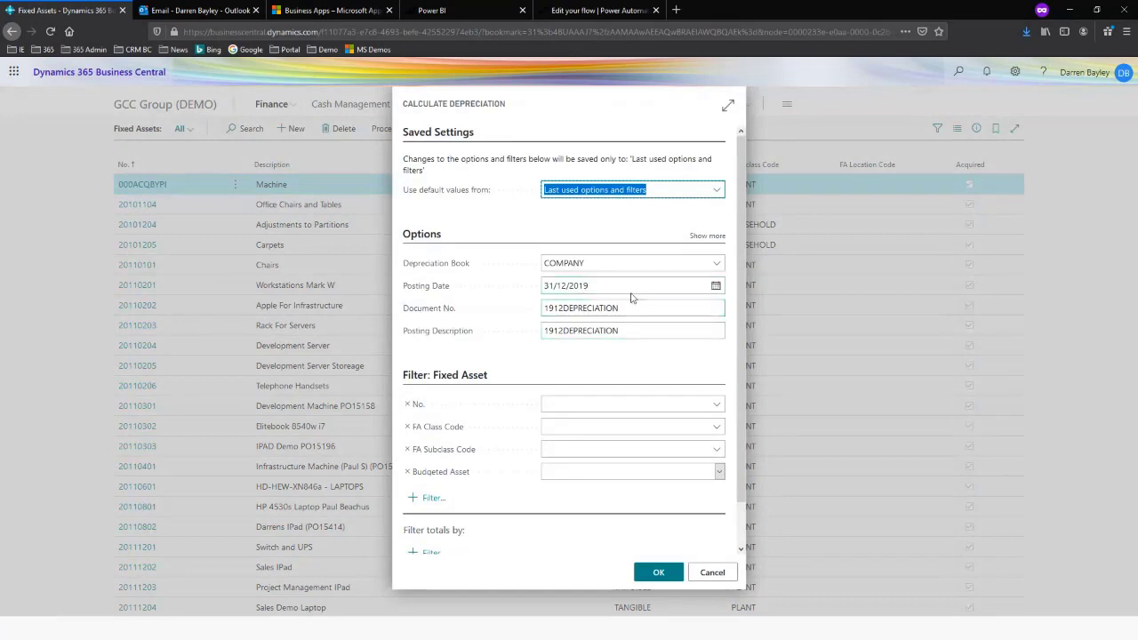
{"action": "left_click", "coordinate": [658, 576]}
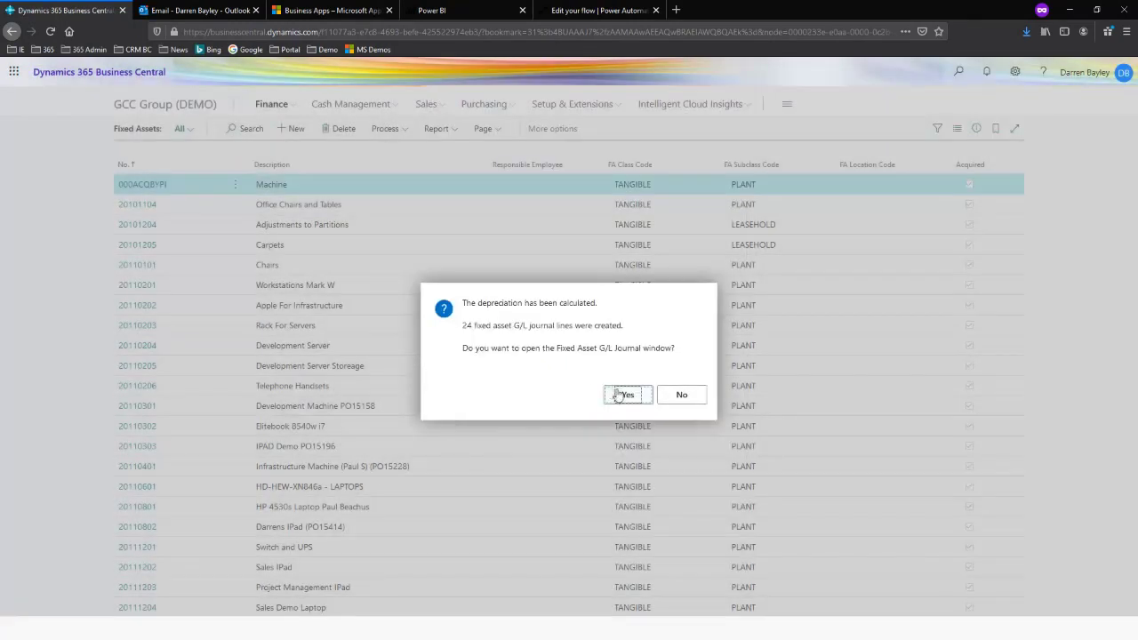
Open the Fixed Asset G/L Journal for the calculated depreciation and review its lines and available posting actions
{"action": "left_click", "coordinate": [628, 395]}
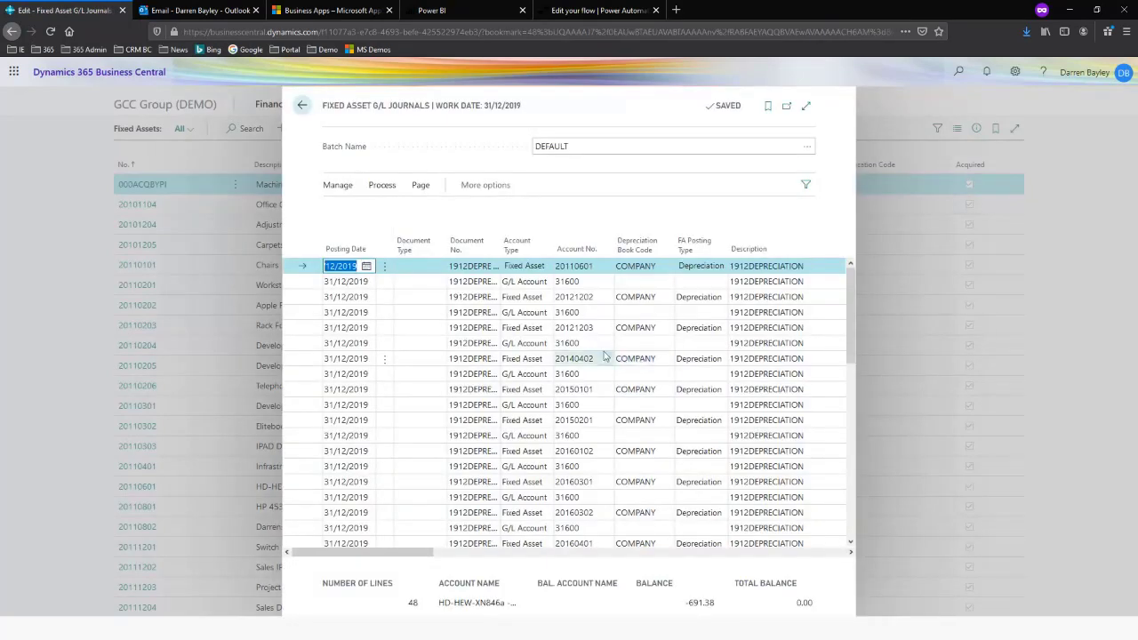
{"action": "scroll", "coordinate": [609, 416], "scroll_direction": "down", "scroll_amount": 5}
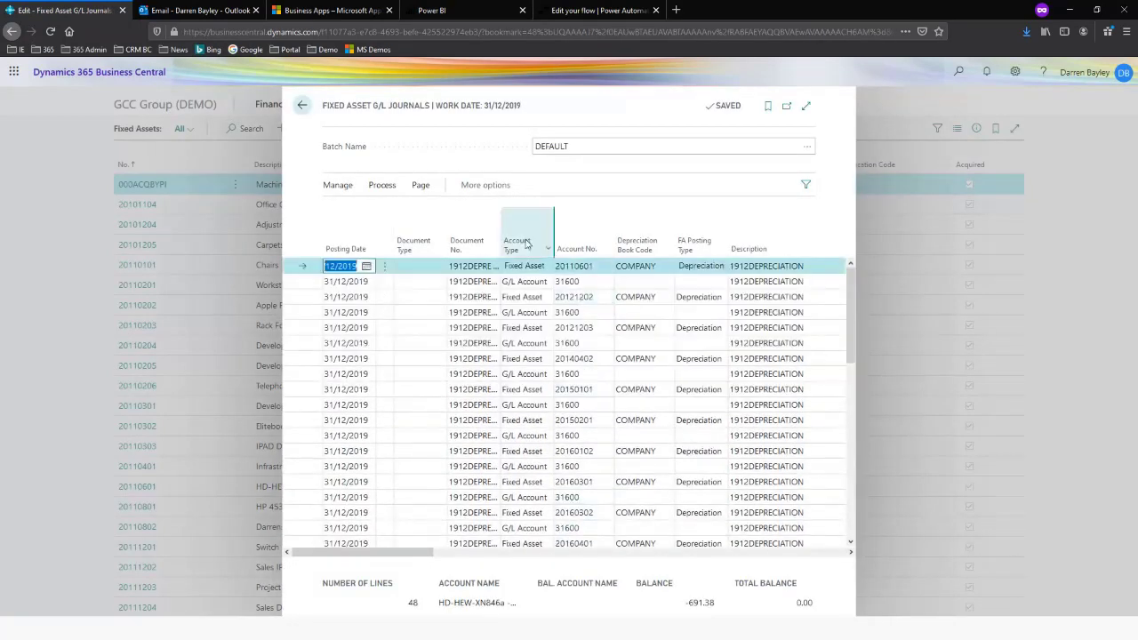
{"action": "left_click", "coordinate": [389, 189]}
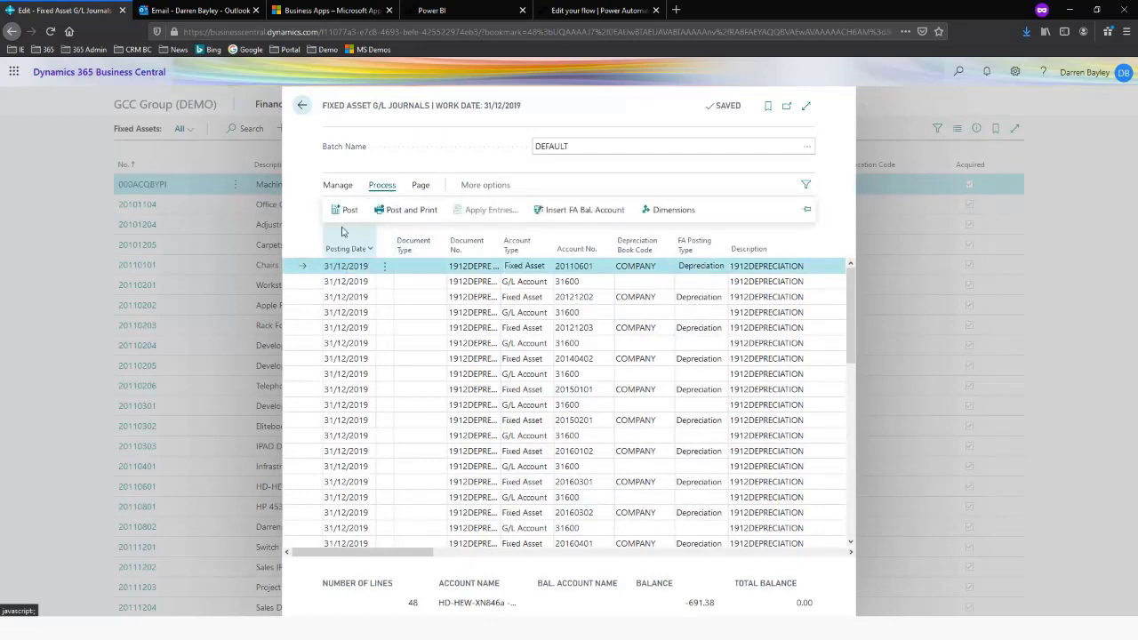
Delete all depreciation lines from the DEFAULT batch of the Fixed Asset G/L Journal and close the journal
{"action": "left_click", "coordinate": [387, 270]}
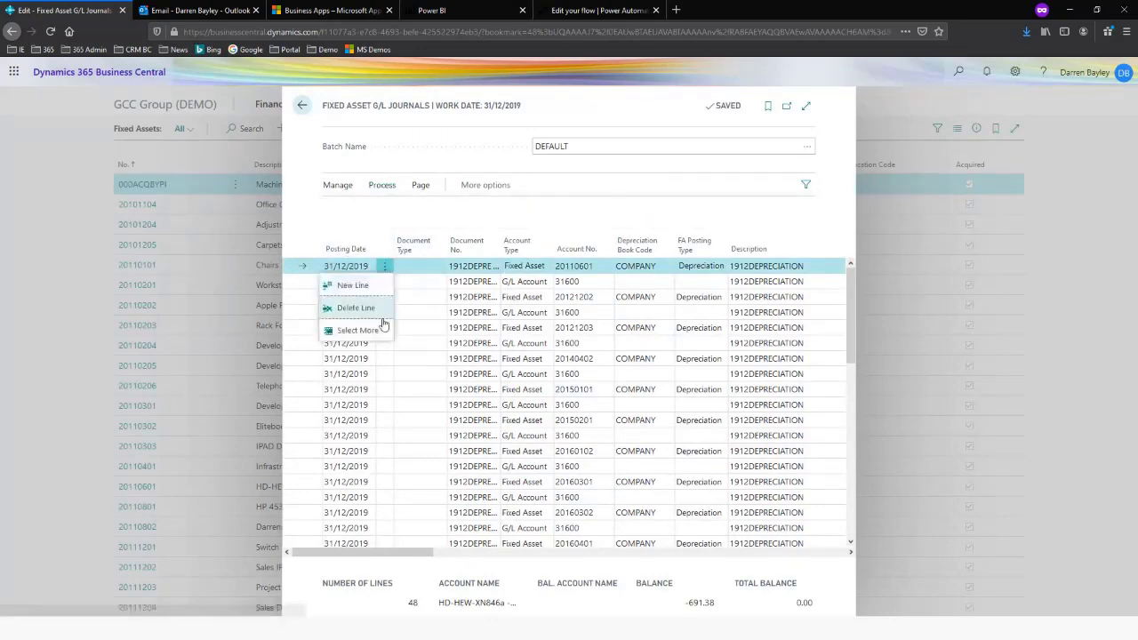
{"action": "left_click", "coordinate": [374, 332]}
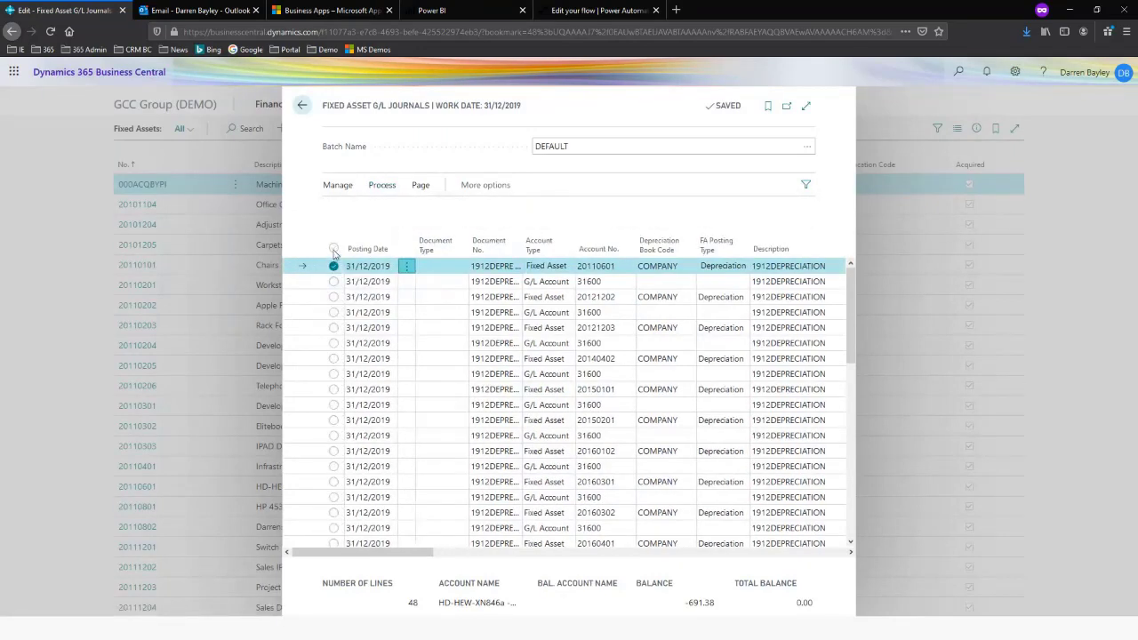
{"action": "left_click", "coordinate": [334, 248]}
{"action": "key", "text": "ctrl+Delete"}
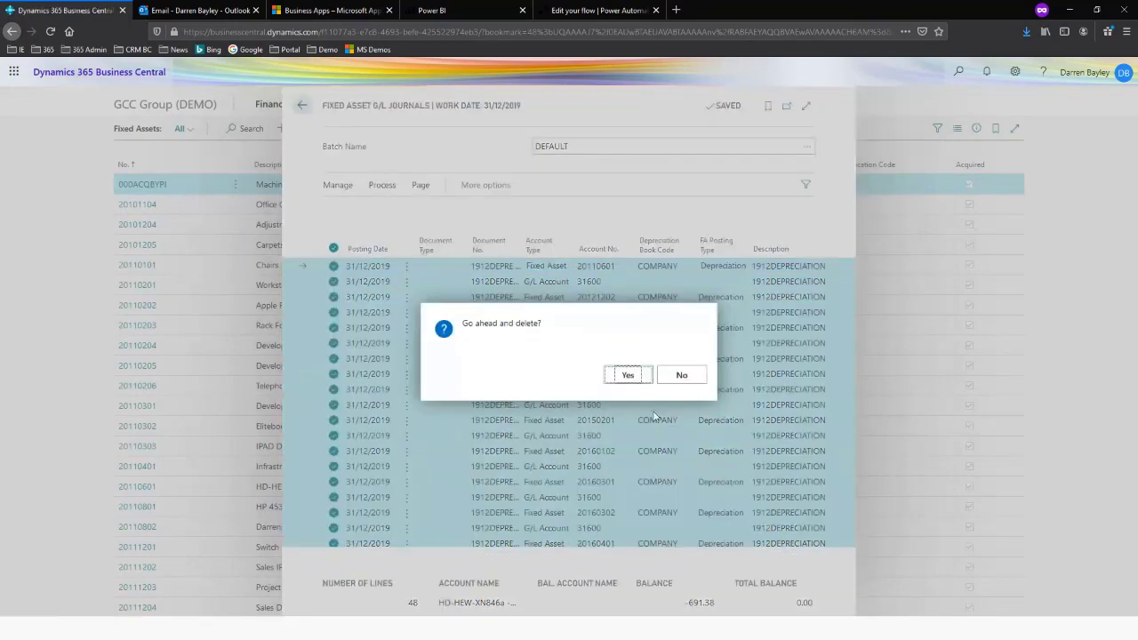
{"action": "left_click", "coordinate": [628, 376]}
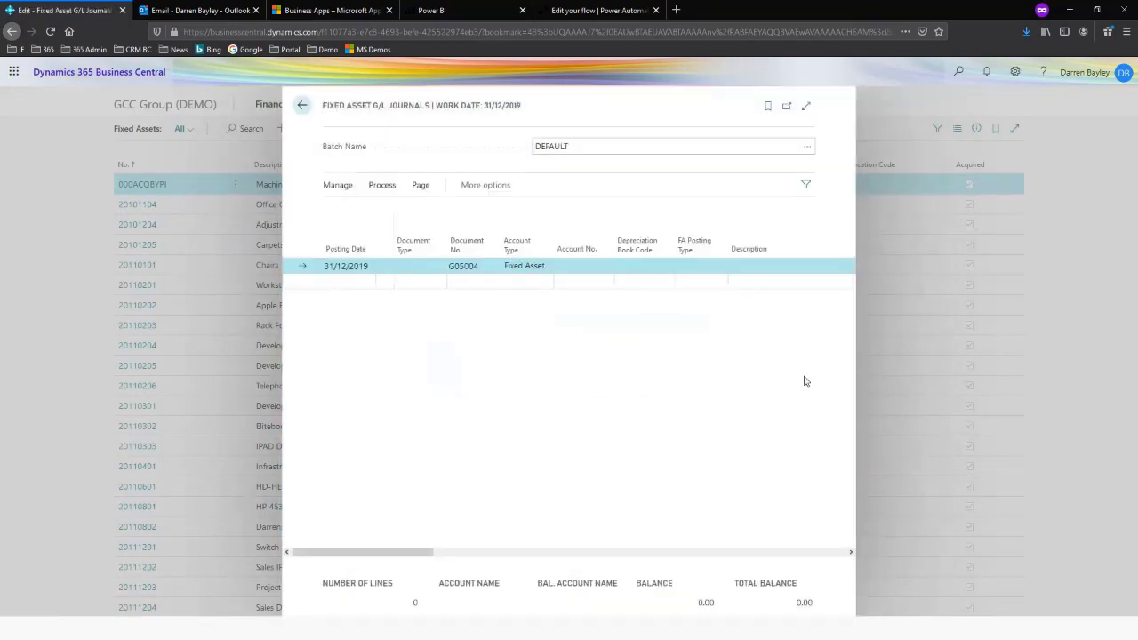
{"action": "left_click", "coordinate": [880, 375]}
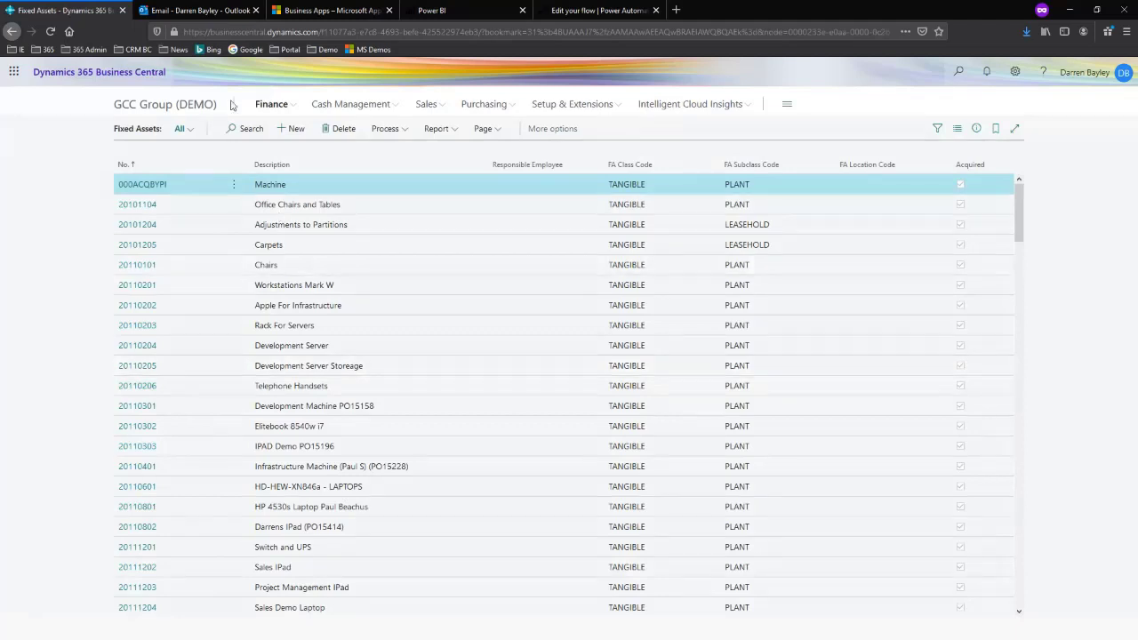
Search for "job", go to the Jobs list and open the card of the 2nd Floor area remodel (Dimensions) job
{"action": "left_click", "coordinate": [958, 74]}
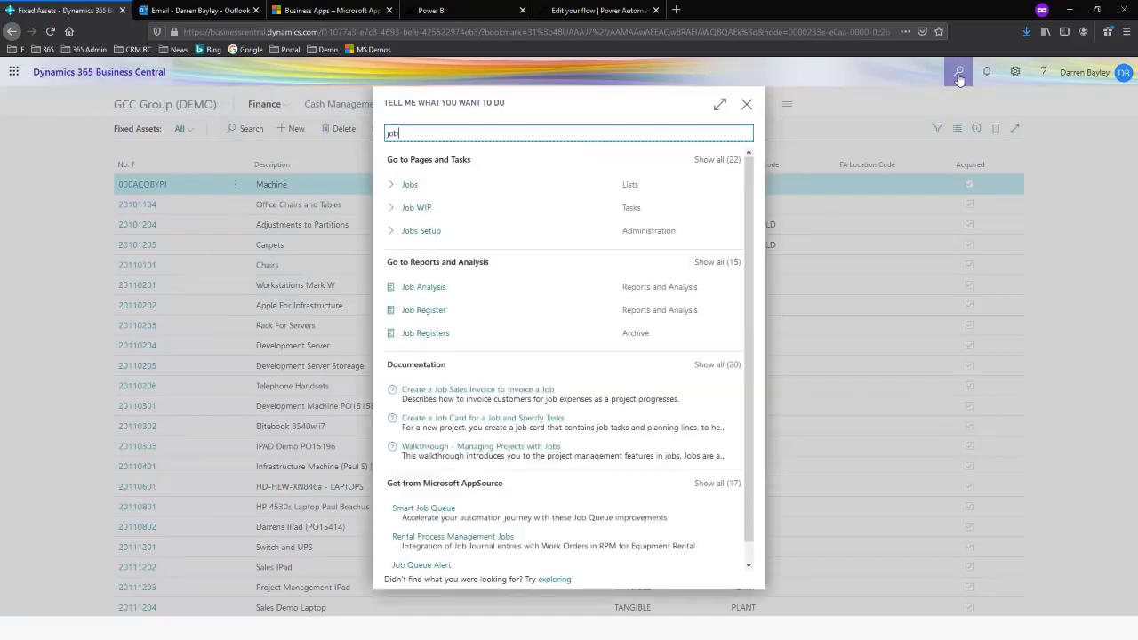
{"action": "left_click", "coordinate": [406, 187]}
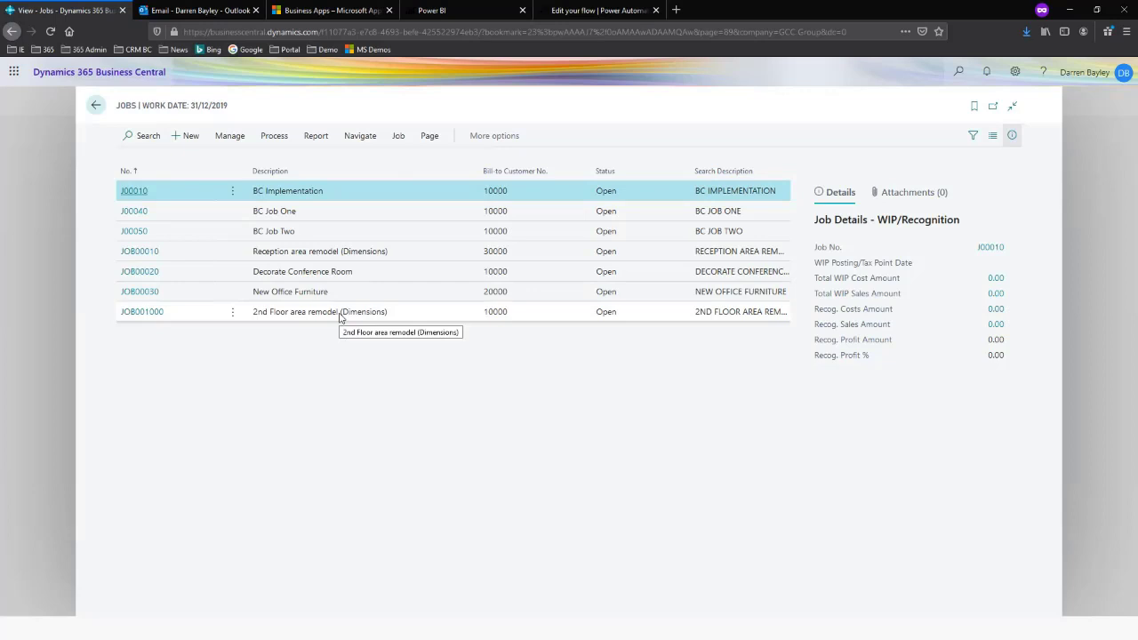
{"action": "left_click", "coordinate": [138, 314]}
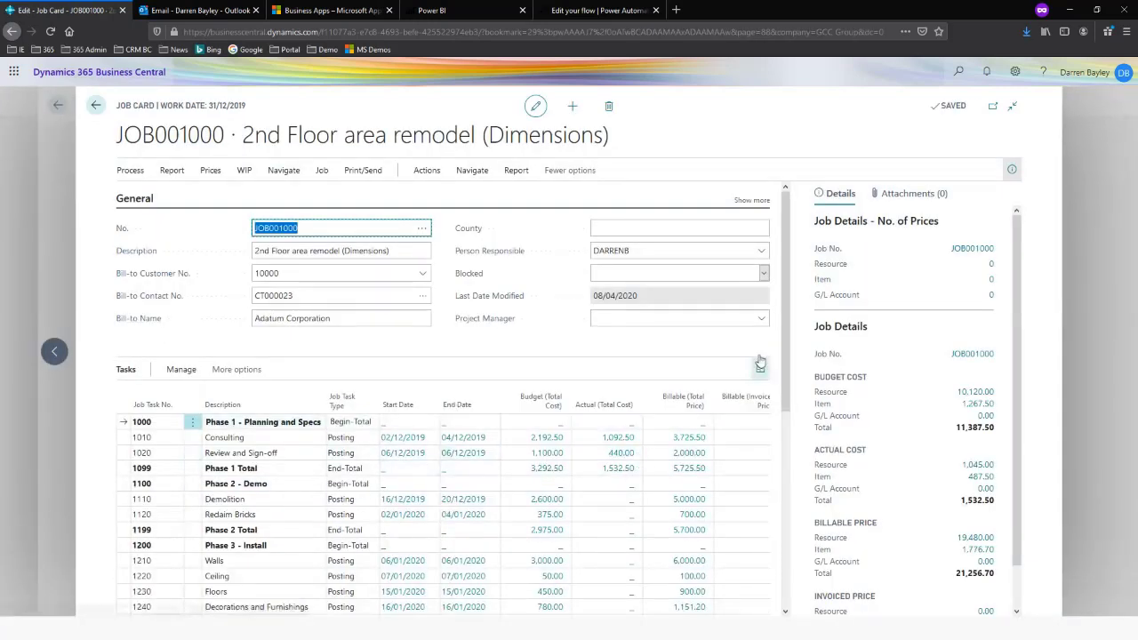
Review the job's task phases with their dates, budget, actual and billable amounts, and return to the Fixed Assets list
{"action": "left_click_drag", "start_coordinate": [786, 228], "coordinate": [792, 258]}
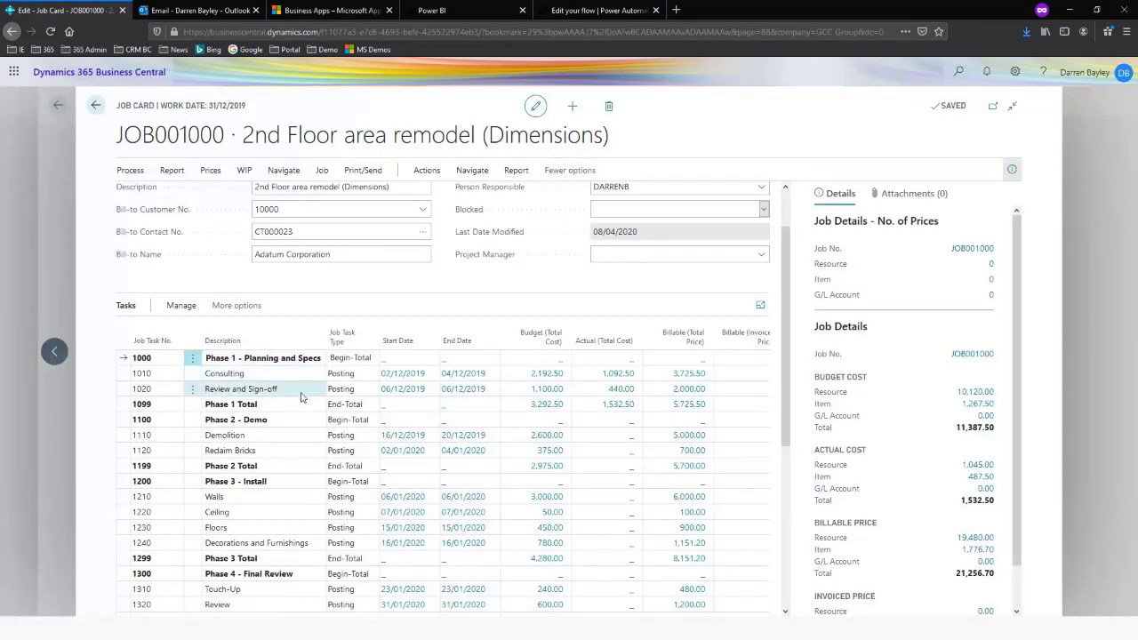
{"action": "left_click", "coordinate": [266, 374]}
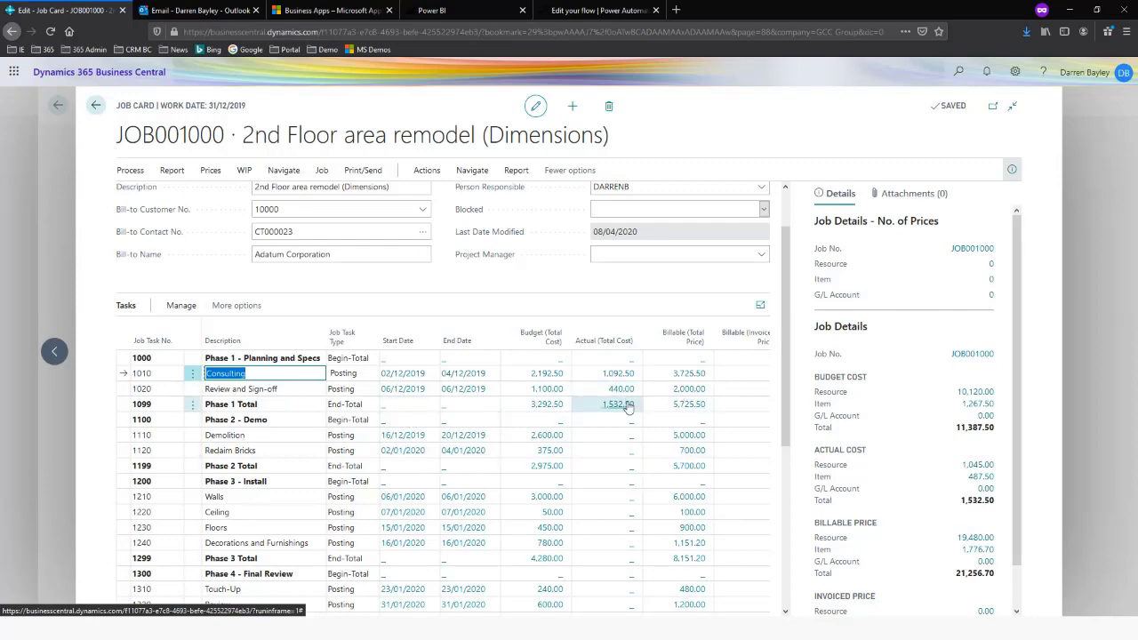
{"action": "scroll", "coordinate": [640, 497], "scroll_direction": "down", "scroll_amount": 2}
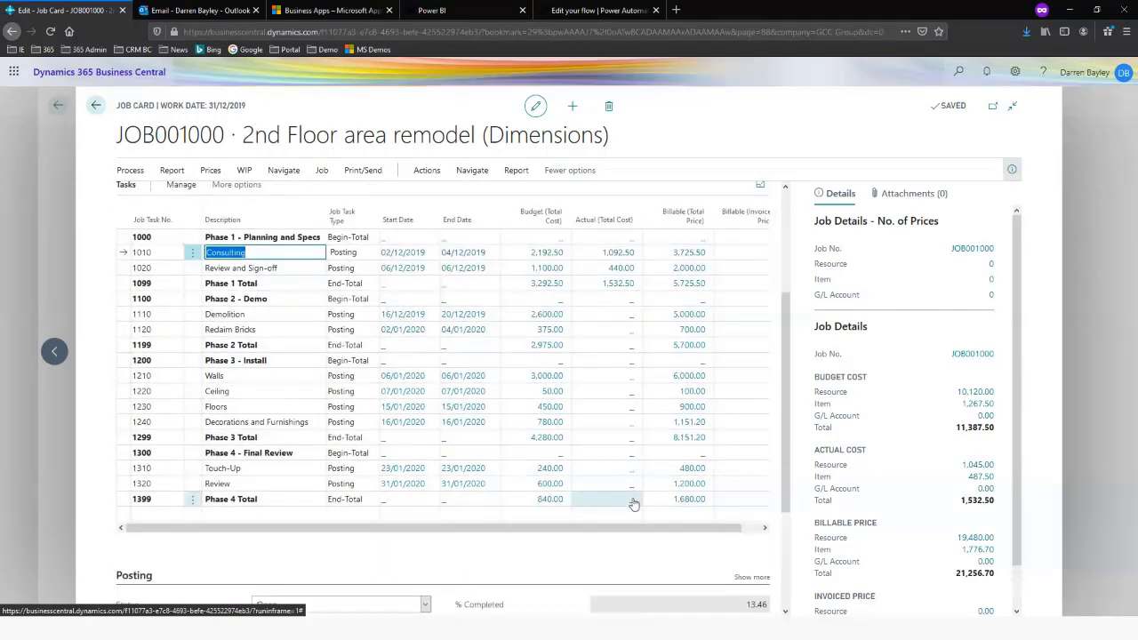
{"action": "scroll", "coordinate": [631, 503], "scroll_direction": "up", "scroll_amount": 3}
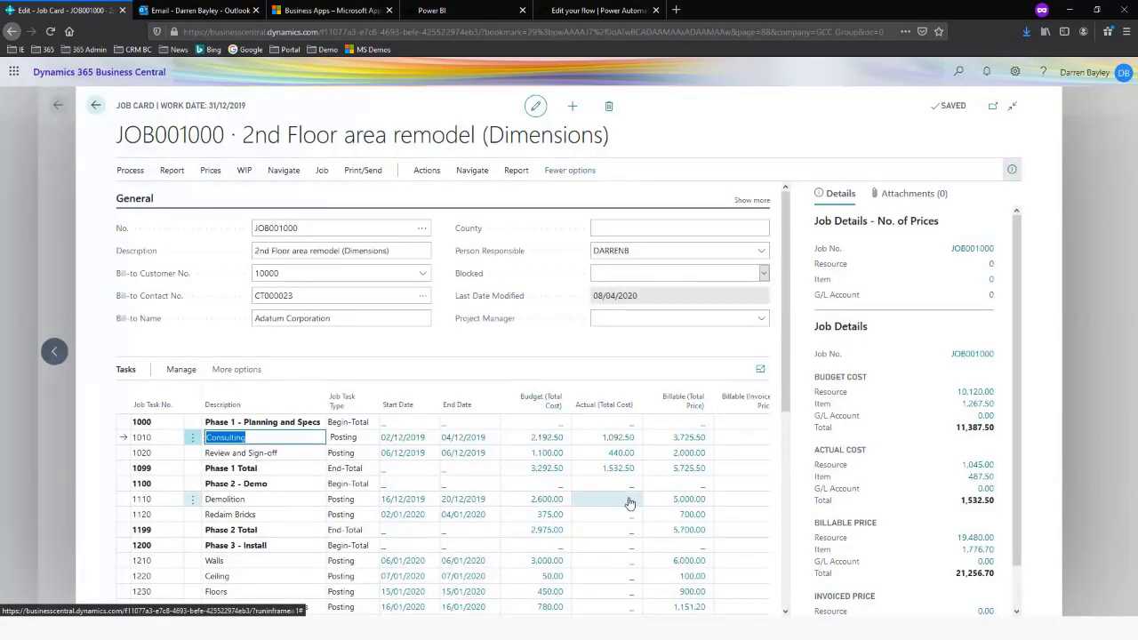
{"action": "left_click", "coordinate": [59, 257]}
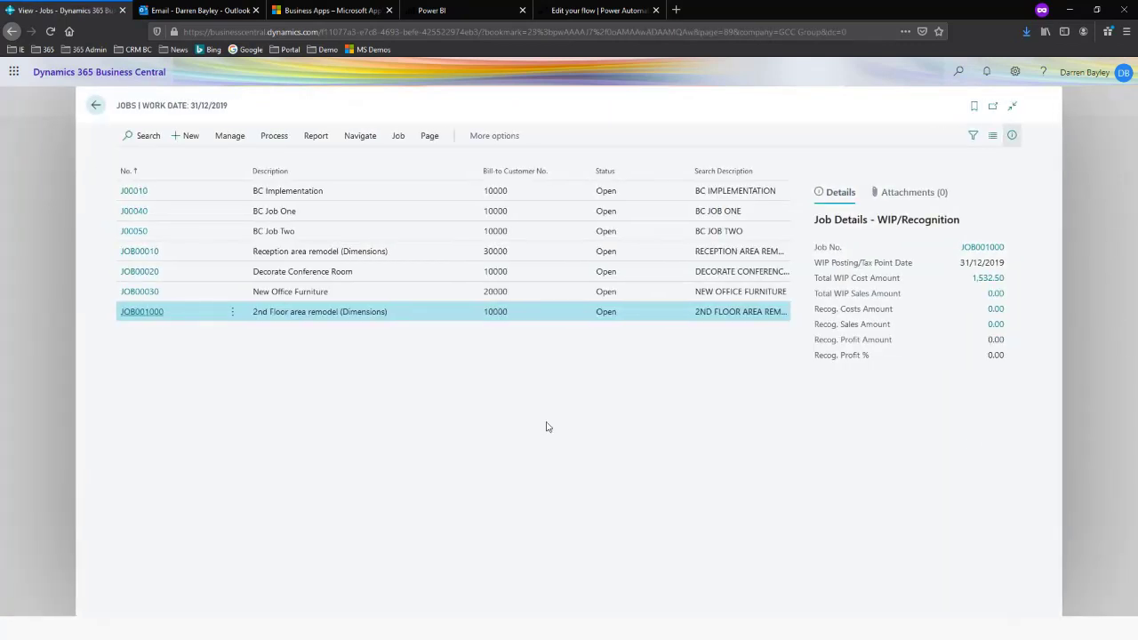
{"action": "left_click", "coordinate": [35, 246]}
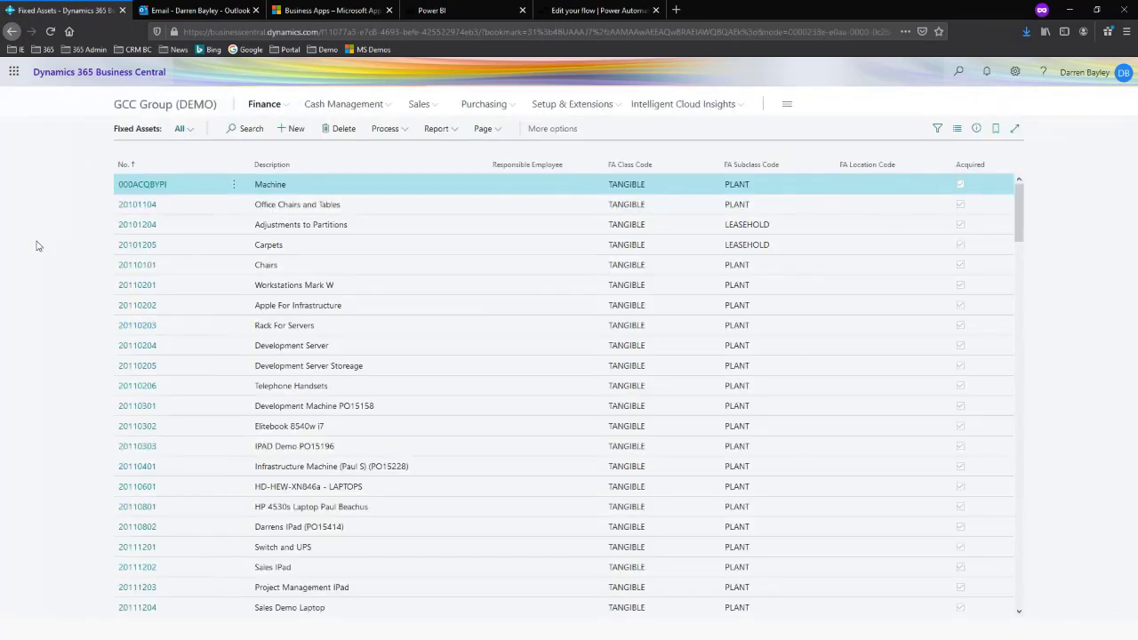